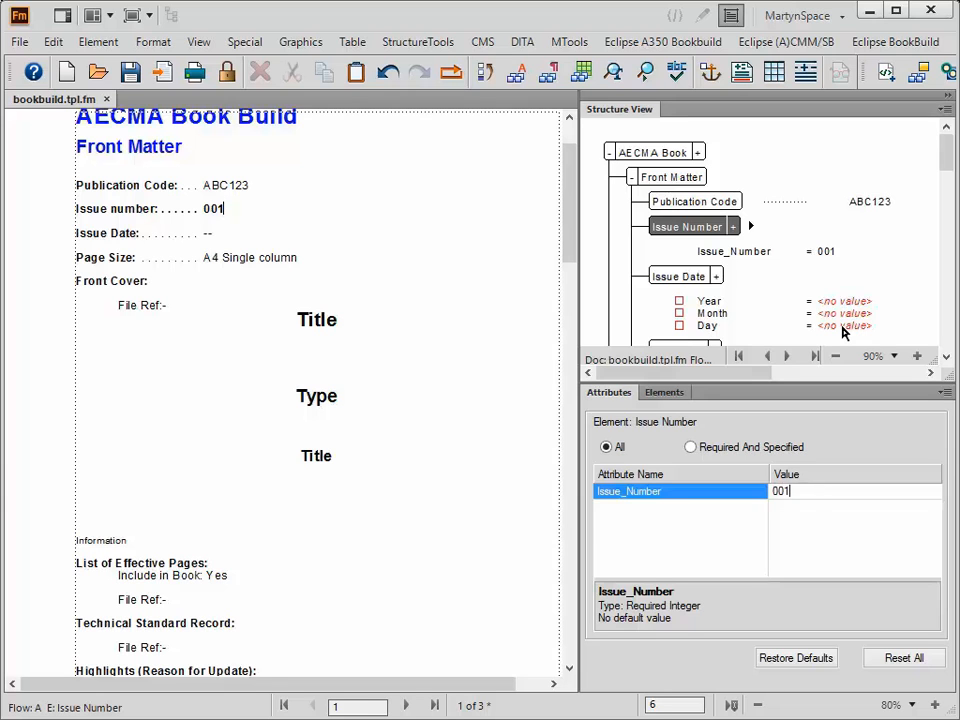
# Set the Issue Date element's attributes to day 01, month 01 and year 2015.
pyautogui.click(842, 333)
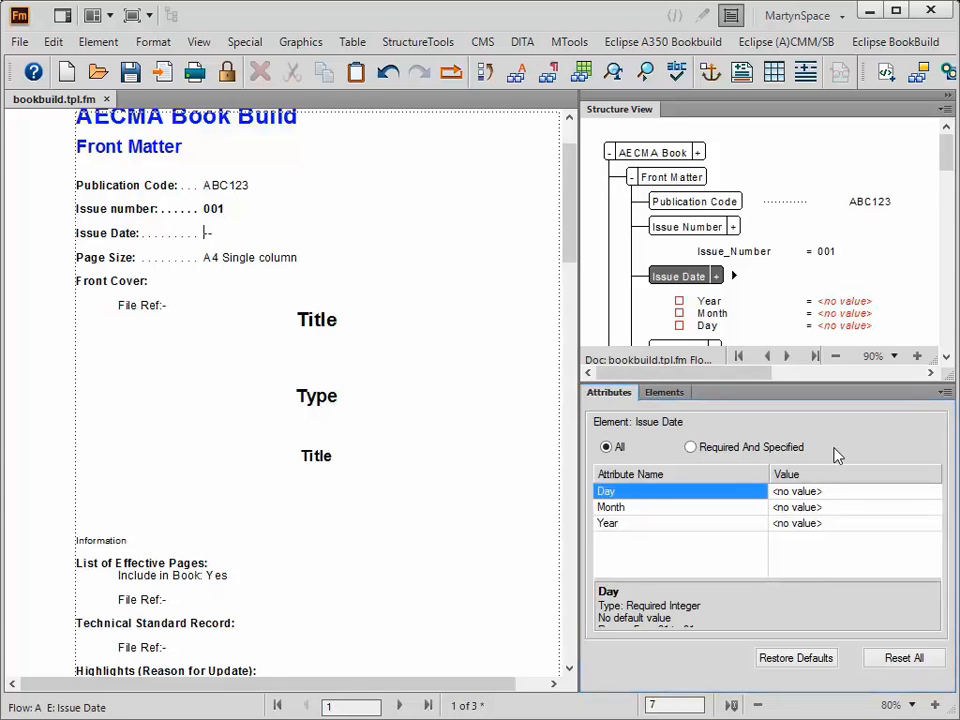
pyautogui.click(828, 491)
pyautogui.write('01')
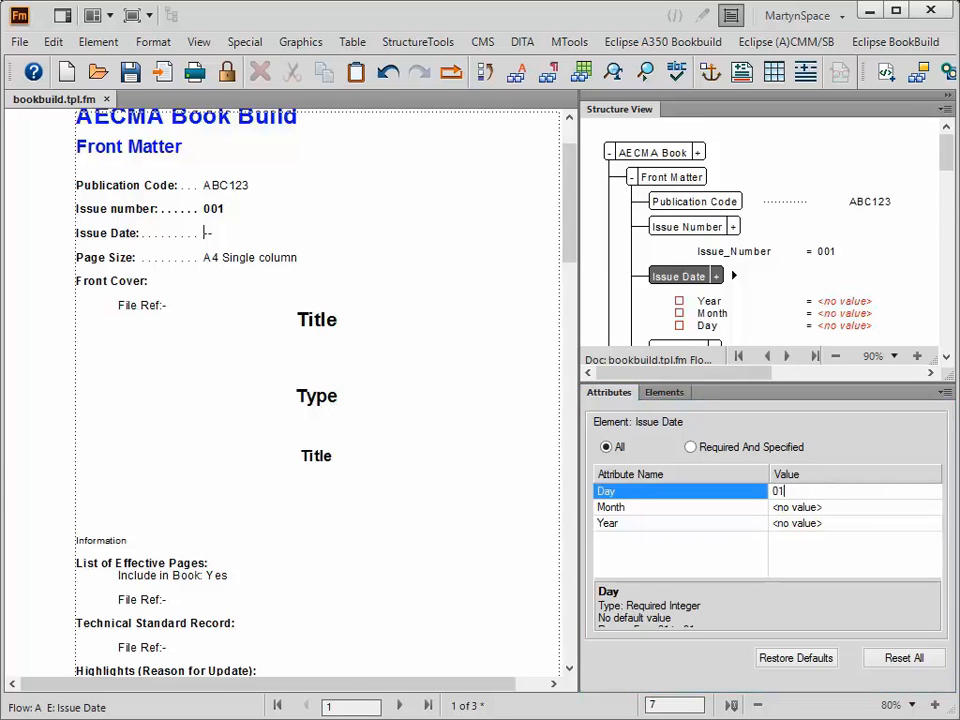
pyautogui.click(831, 510)
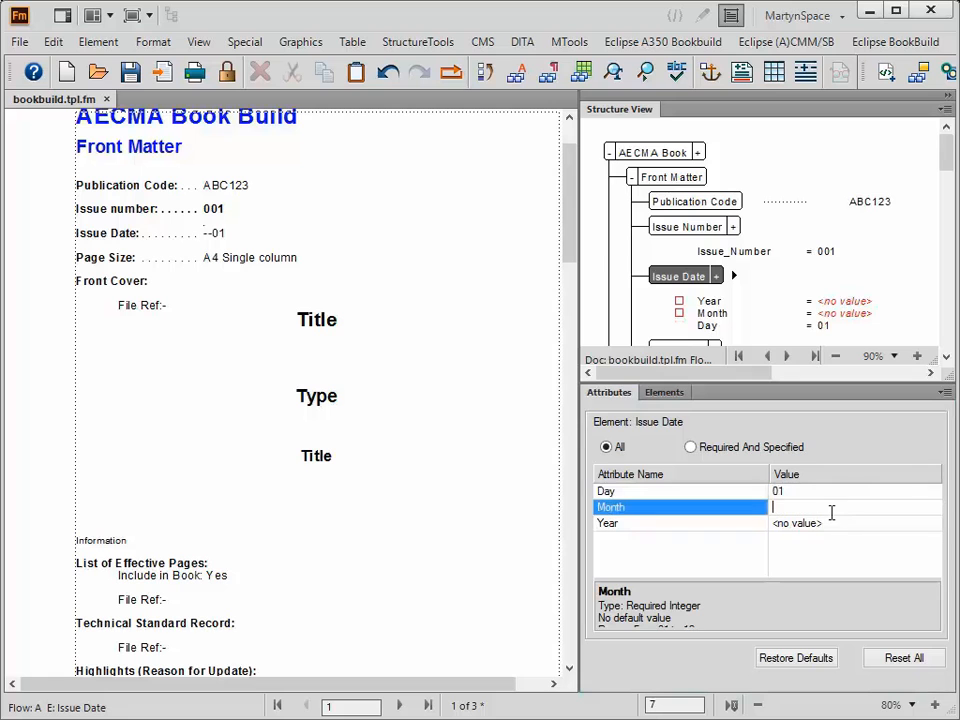
pyautogui.write('01')
pyautogui.click(838, 524)
pyautogui.write('2015')
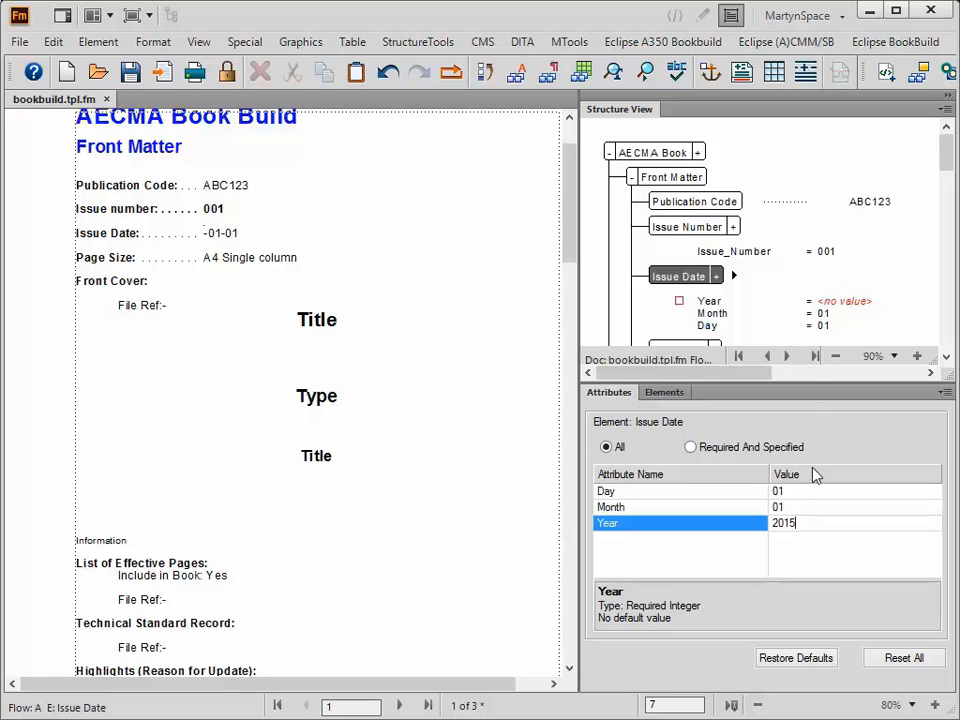
pyautogui.click(803, 492)
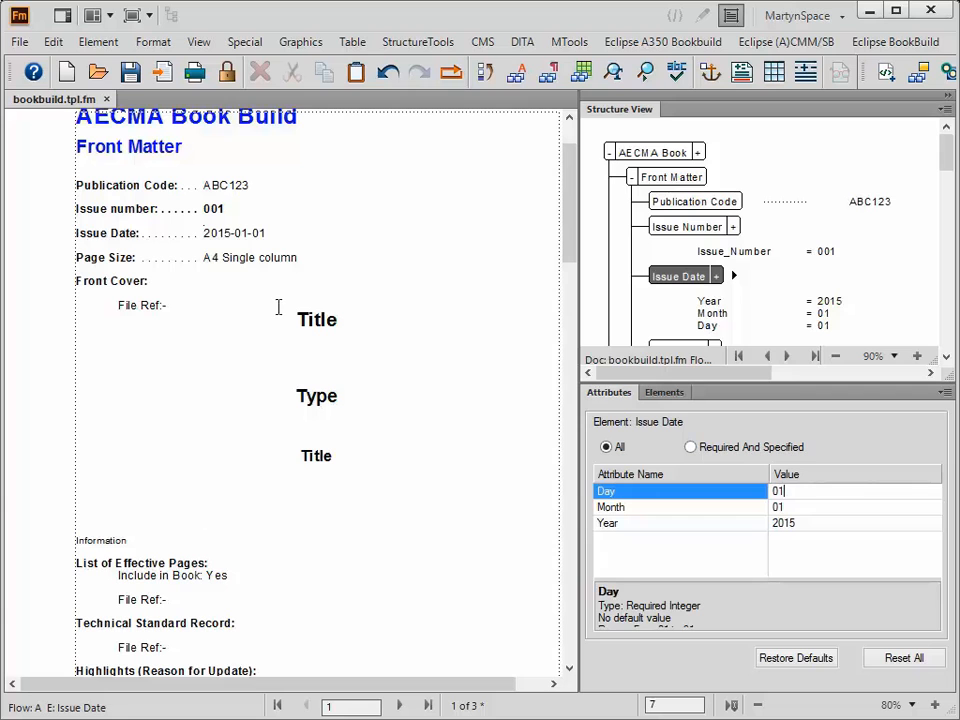
# Set the Page Size element's attributes to size A4 and column Single.
pyautogui.click(278, 263)
pyautogui.click(281, 274)
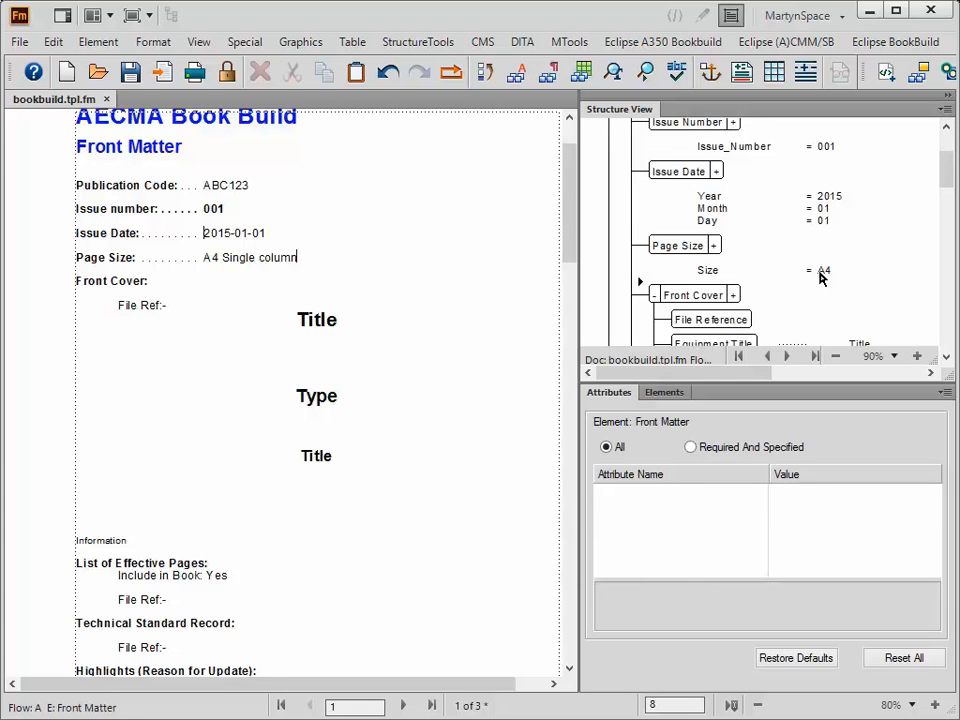
pyautogui.press('Down')
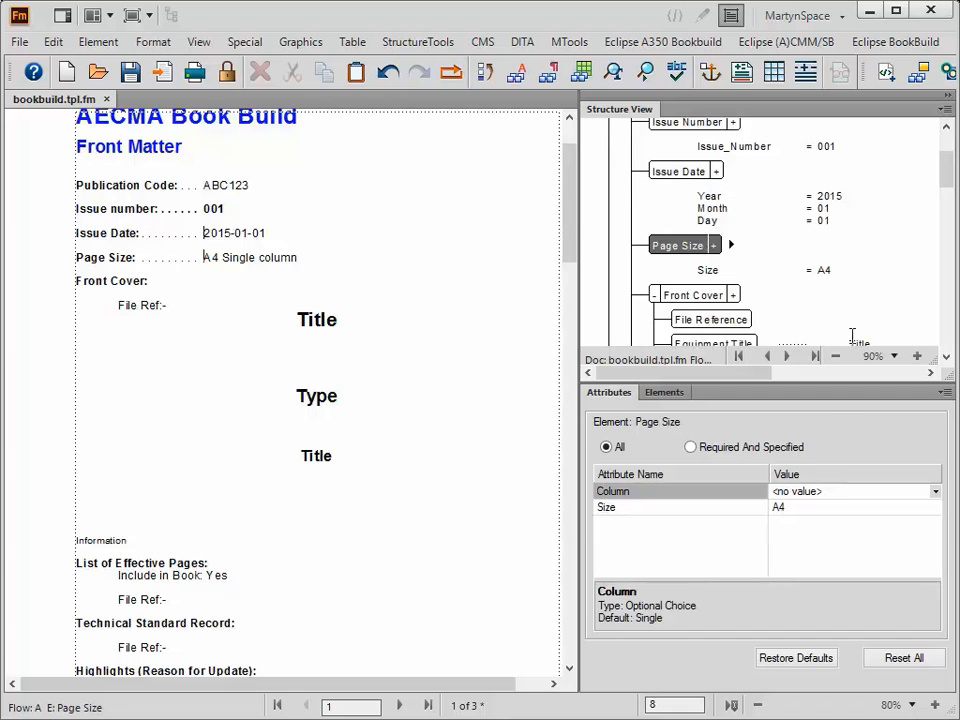
pyautogui.click(822, 514)
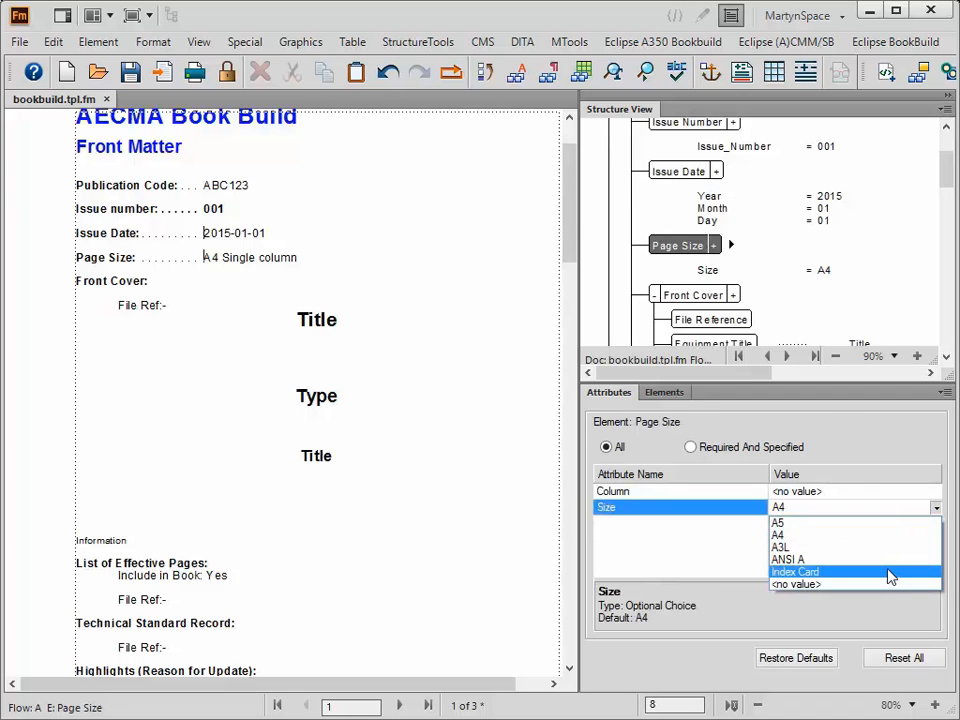
pyautogui.click(801, 538)
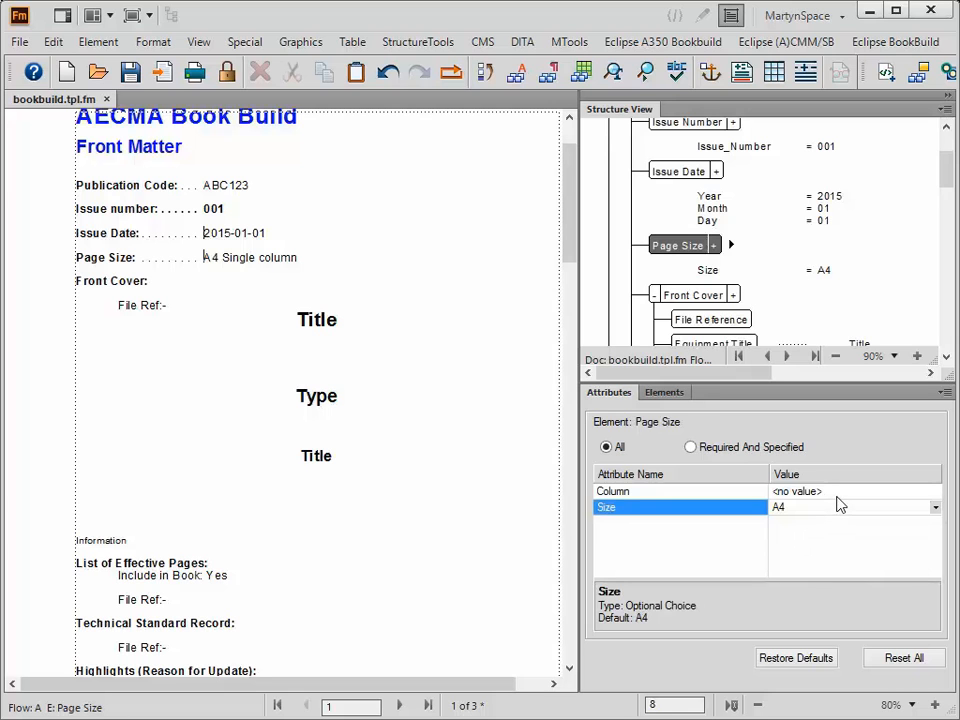
pyautogui.click(840, 492)
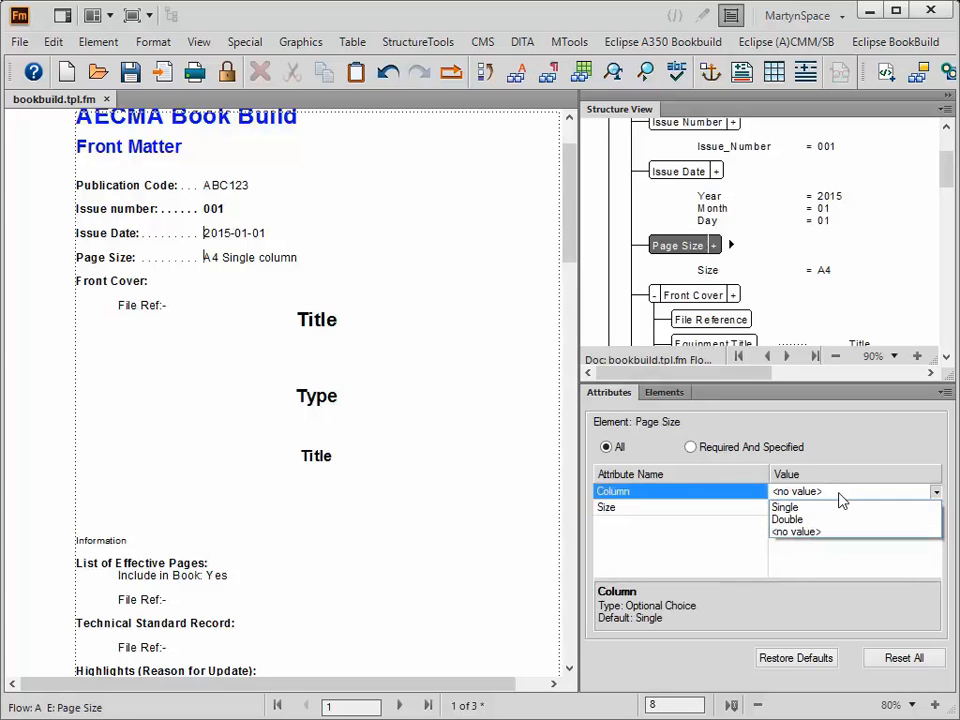
pyautogui.click(786, 511)
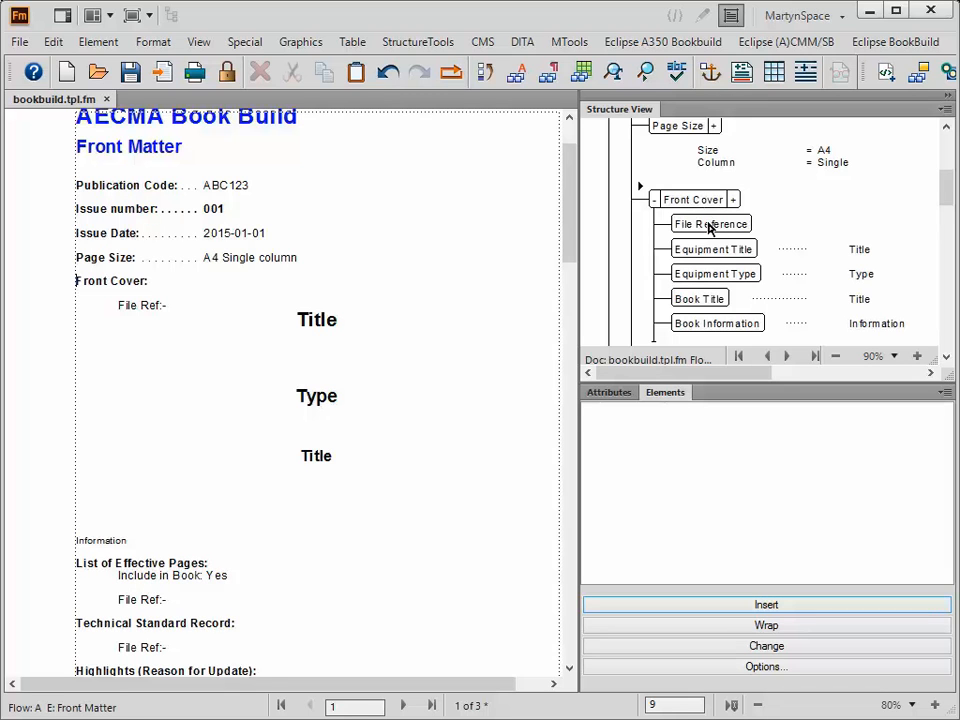
# Replace the empty File Reference under Front Cover with a new one pointing to frontcover.xml in the DemoBB folder.
pyautogui.click(708, 224)
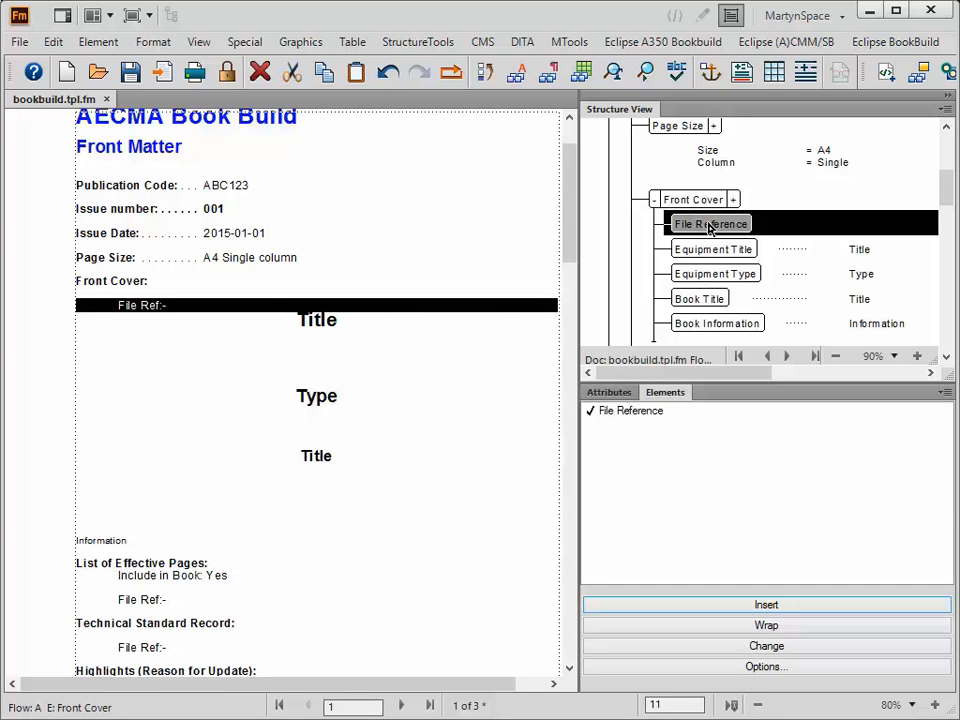
pyautogui.press('Delete')
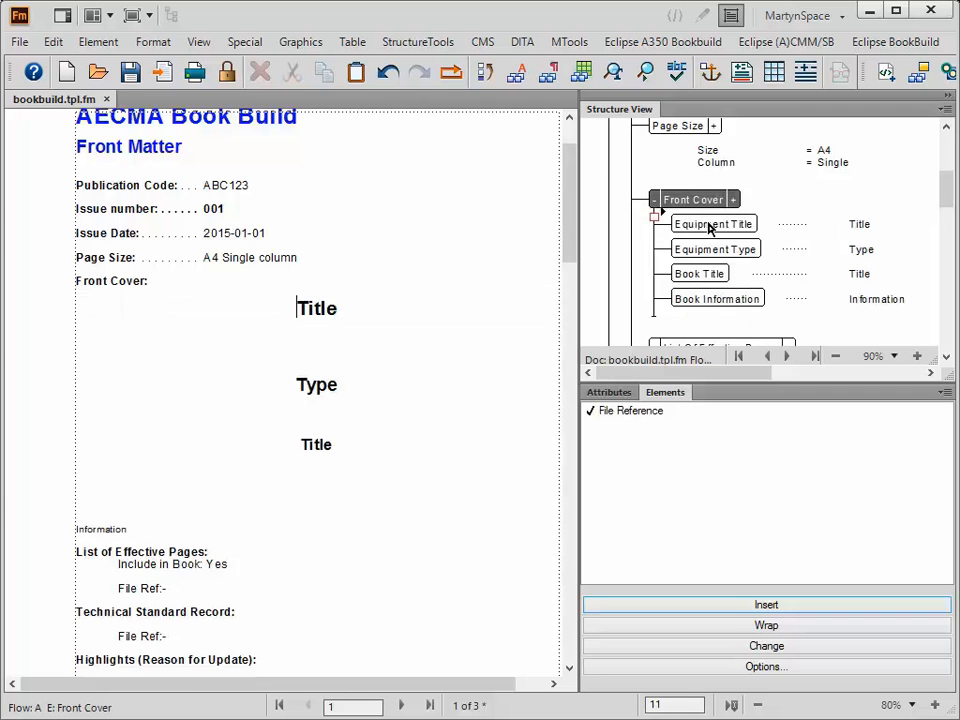
pyautogui.doubleClick(632, 420)
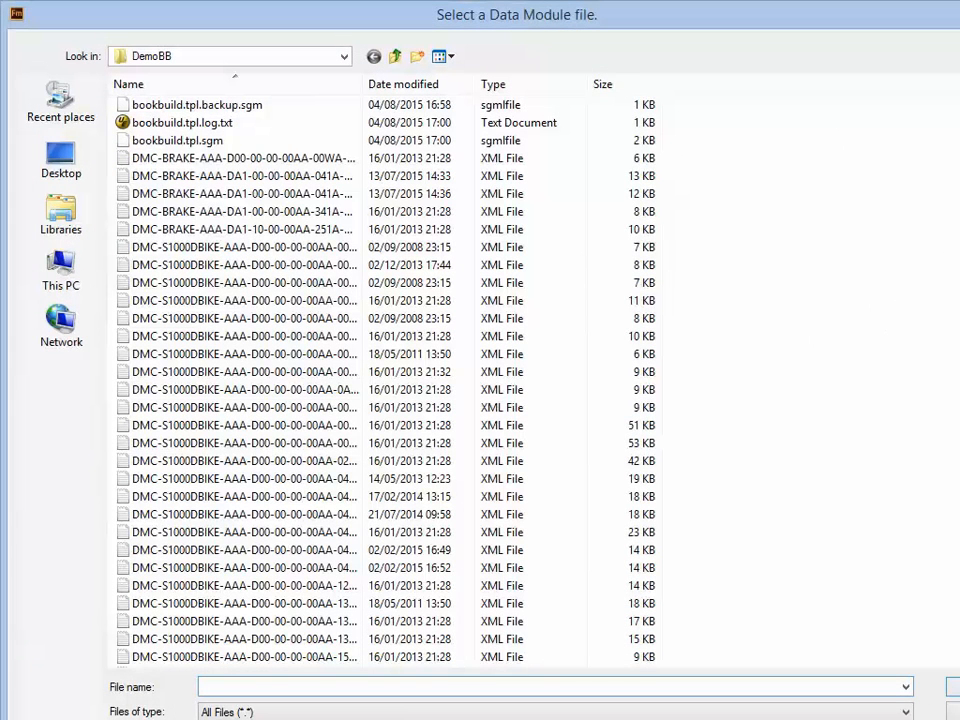
pyautogui.scroll(-5, 385, 380)
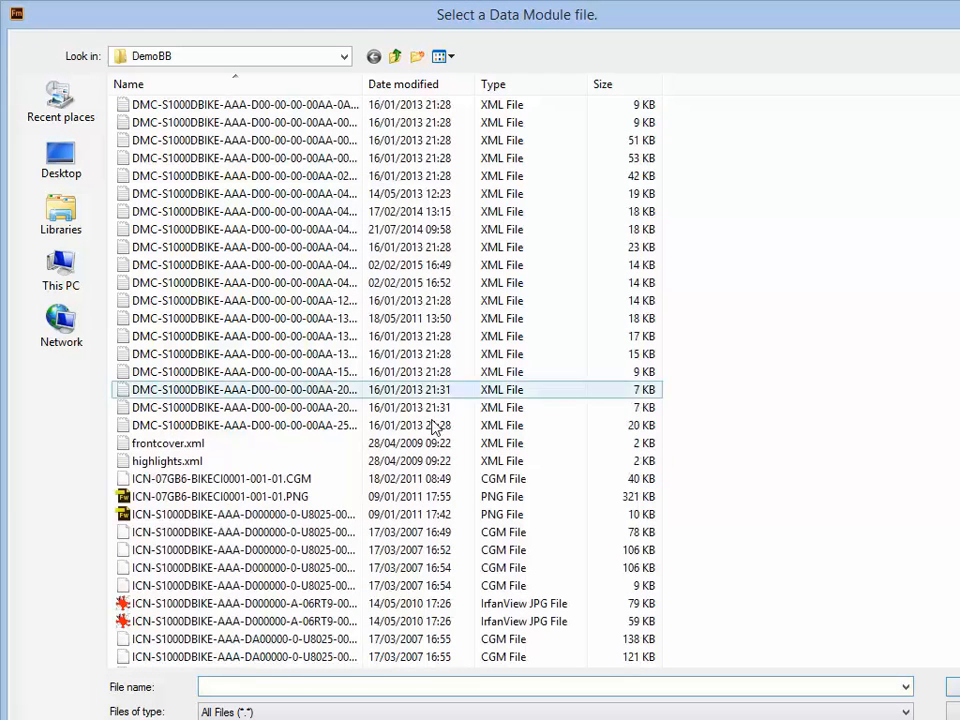
pyautogui.click(172, 449)
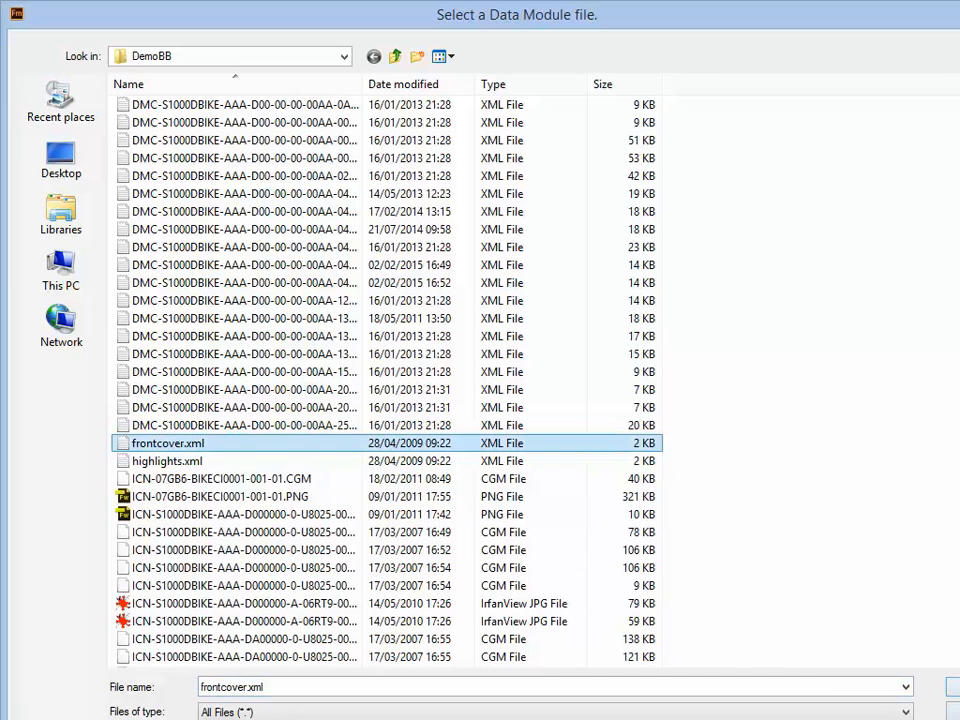
pyautogui.click(953, 688)
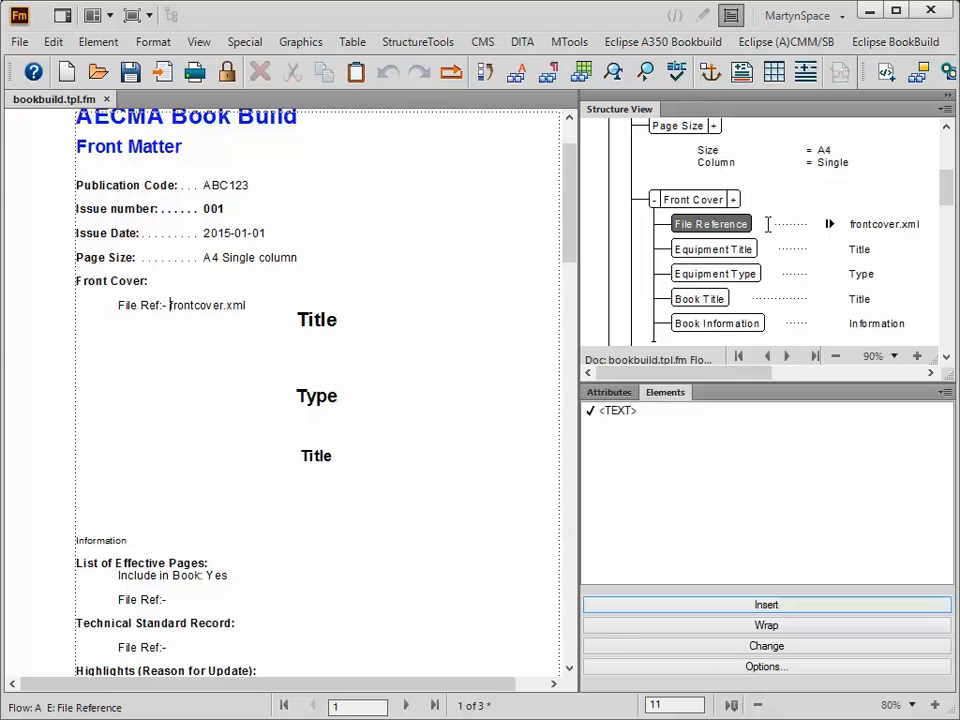
# Replace the placeholder equipment title with "User Guide" and insert a second Equipment Title below it reading "for".
pyautogui.doubleClick(323, 324)
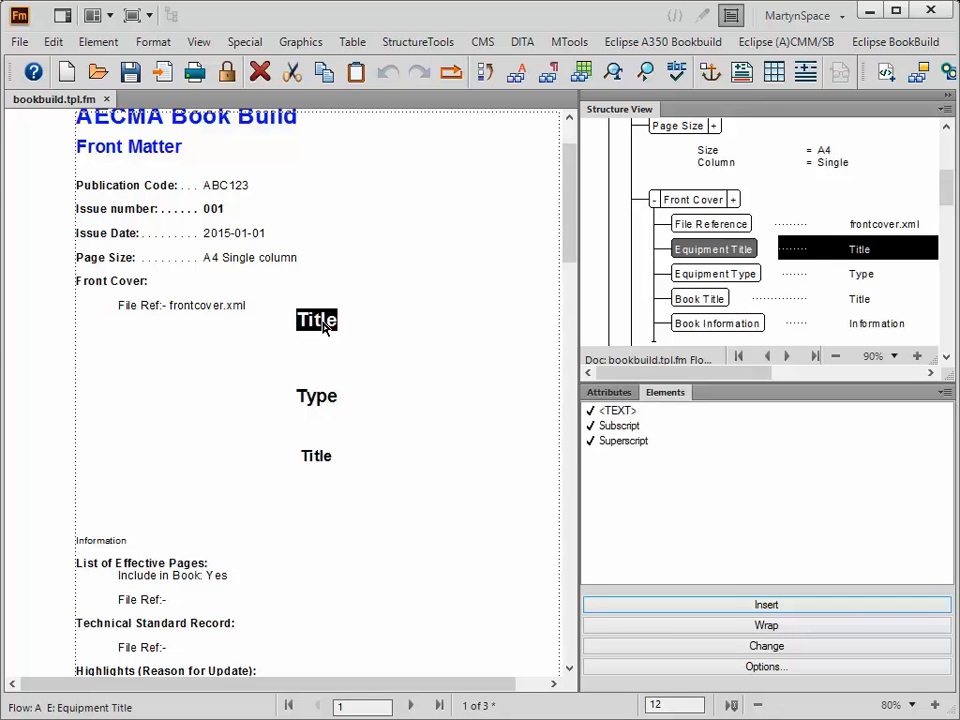
pyautogui.write('User Guide')
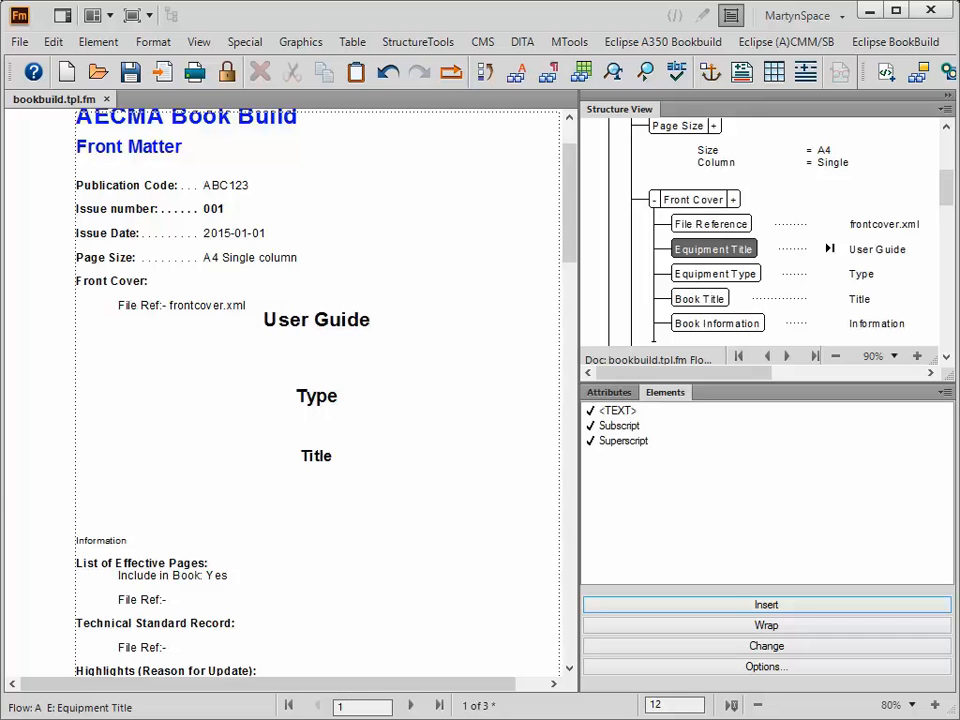
pyautogui.click(656, 264)
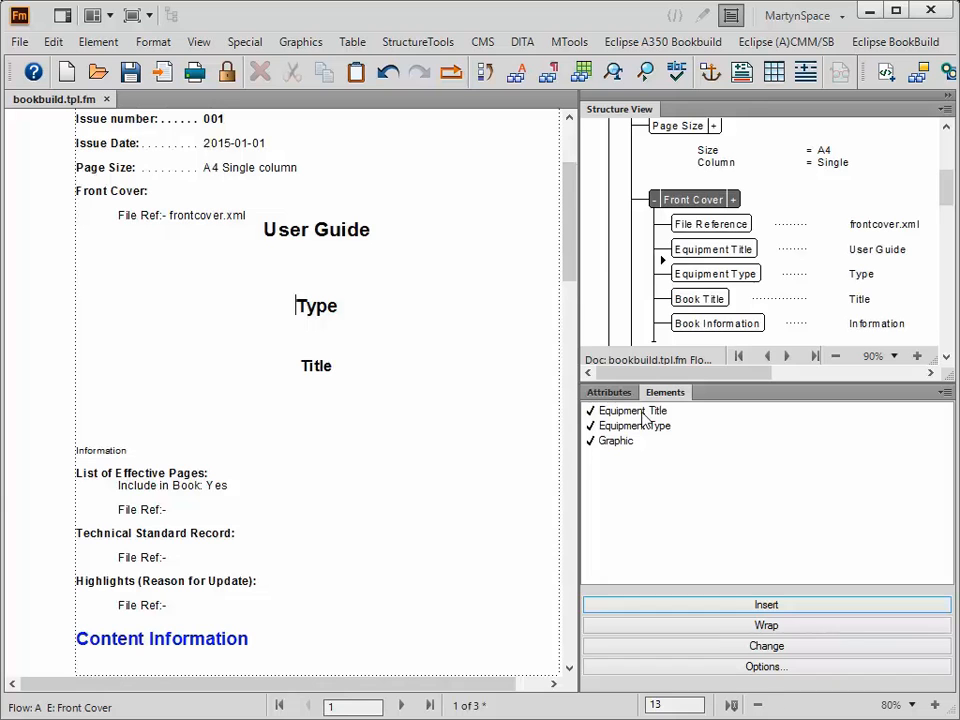
pyautogui.doubleClick(642, 411)
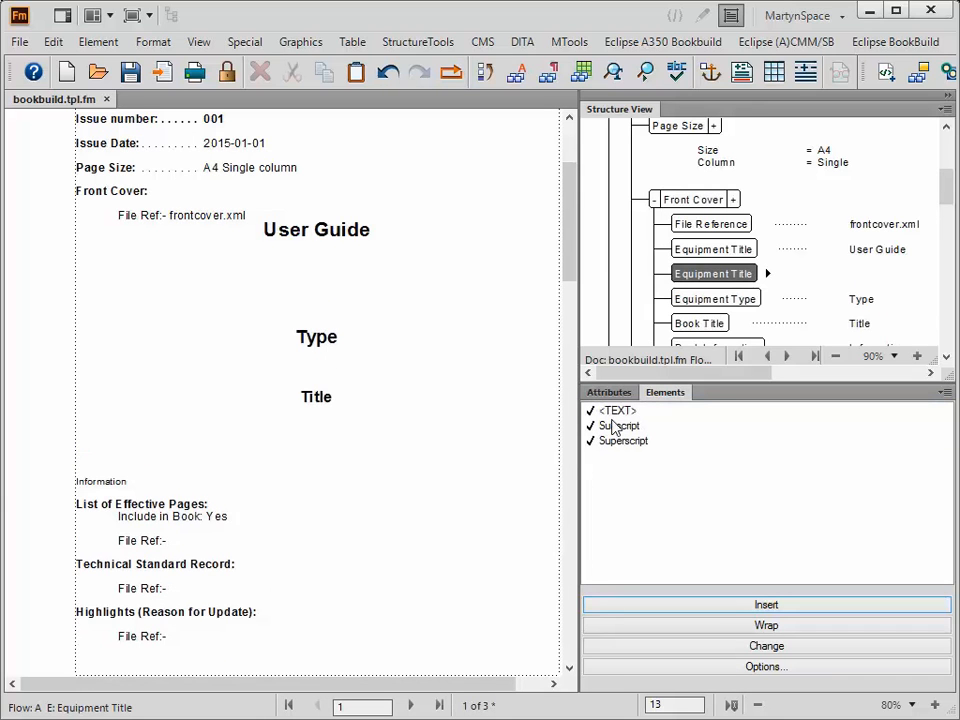
pyautogui.write('for')
# Insert a third Equipment Title before the Equipment Type element, with the text "Mountain Bike".
pyautogui.click(653, 285)
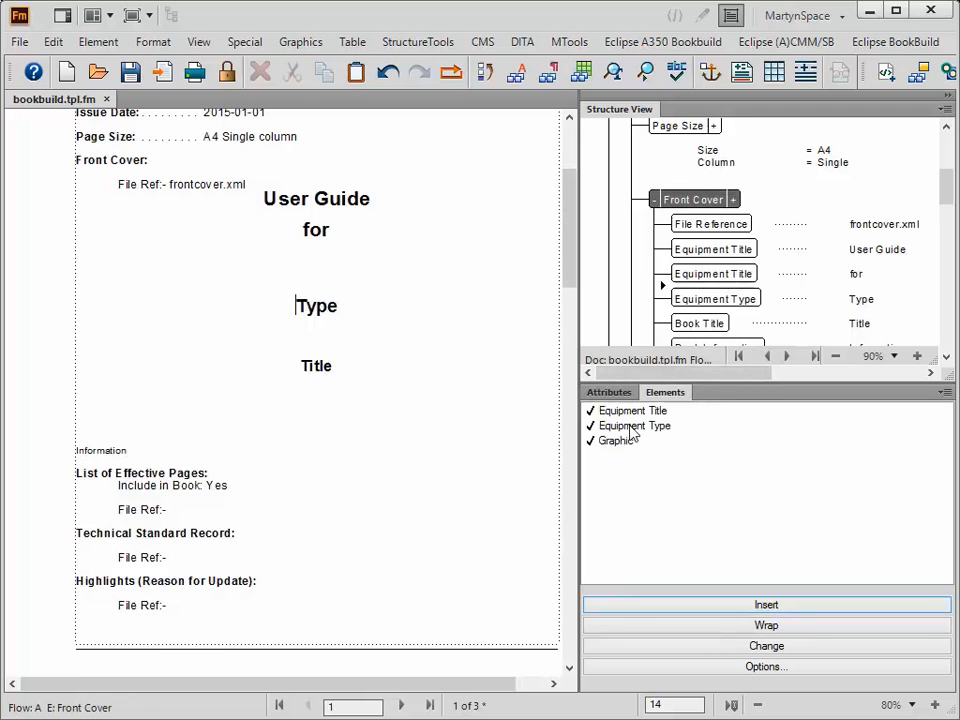
pyautogui.doubleClick(630, 411)
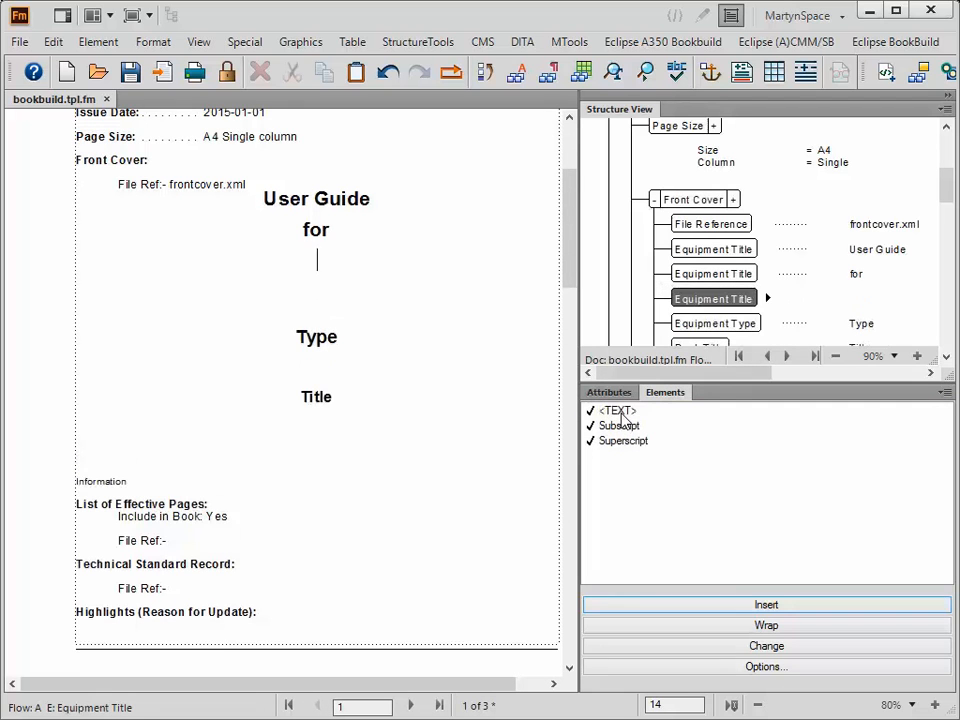
pyautogui.write('Mounntain')
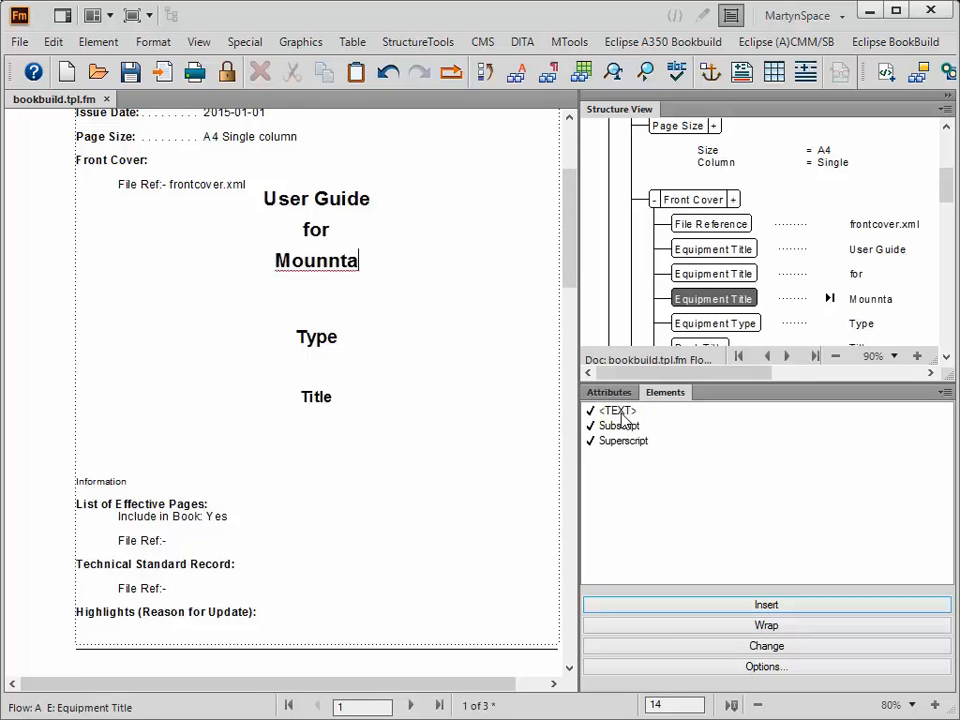
pyautogui.press('BackSpace')
pyautogui.press('BackSpace')
pyautogui.press('BackSpace')
pyautogui.press('BackSpace')
pyautogui.press('BackSpace')
pyautogui.write('n')
pyautogui.press('BackSpace')
pyautogui.write('tain ')
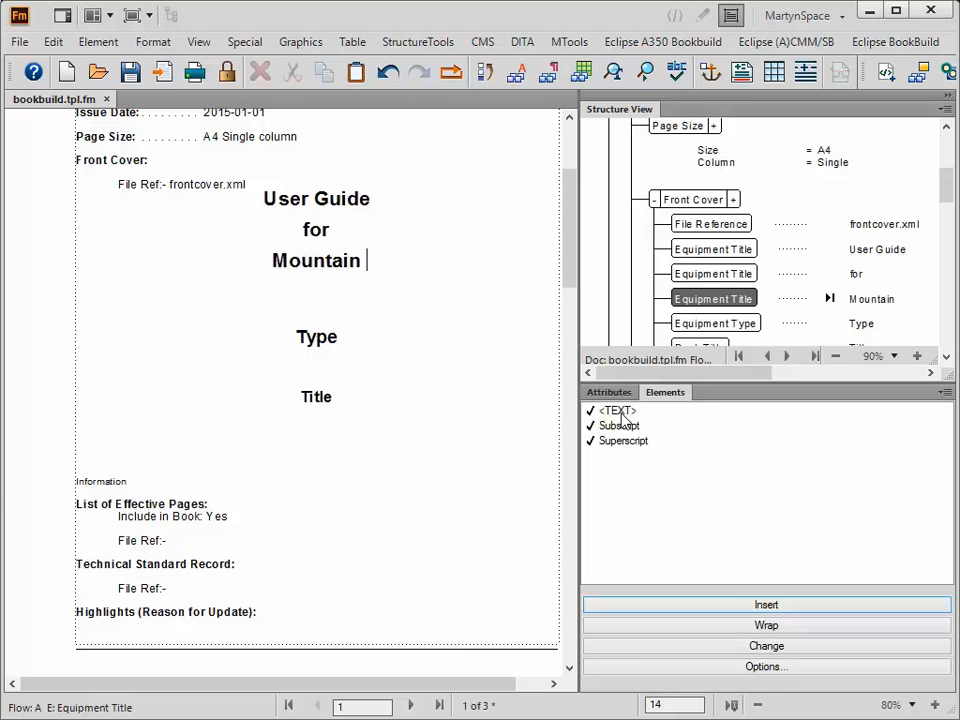
pyautogui.write('Bike')
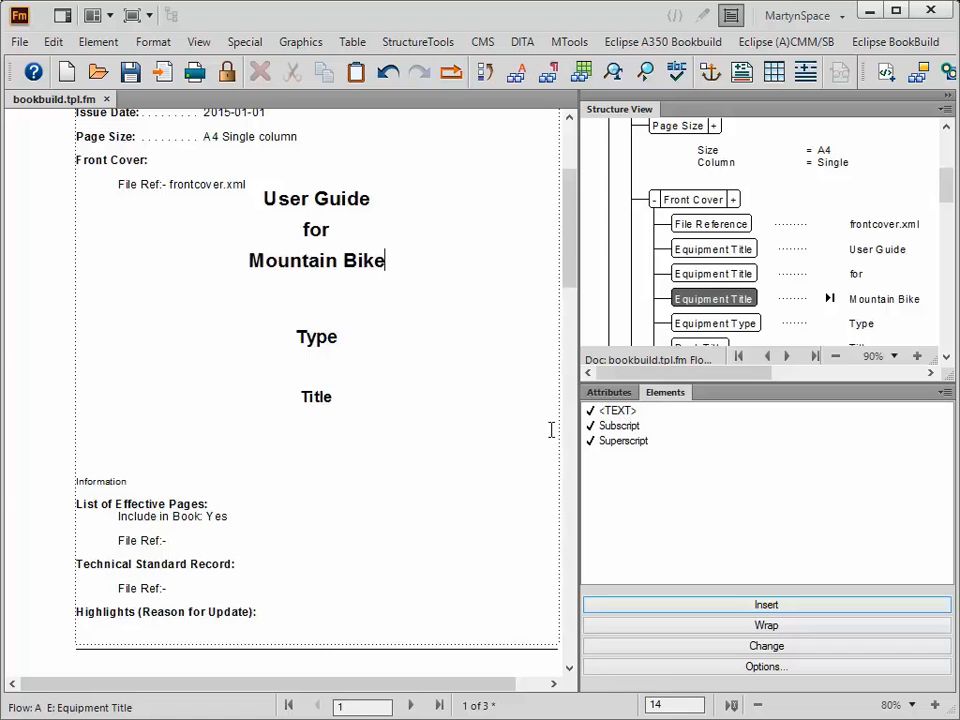
# Replace the placeholder equipment type on the front cover with "XYZ 123".
pyautogui.click(321, 345)
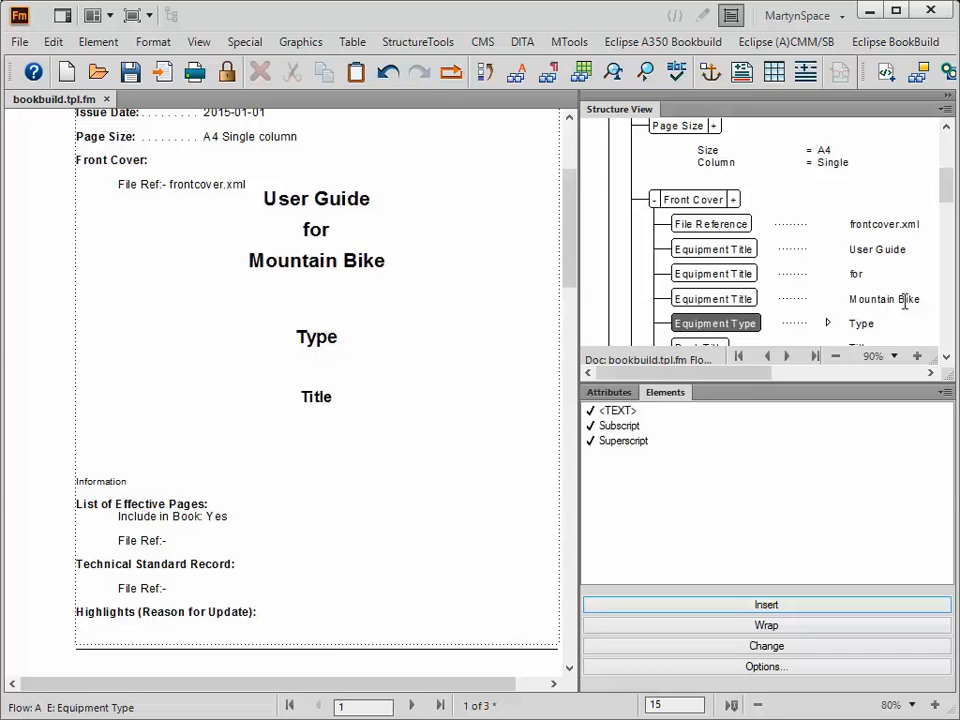
pyautogui.doubleClick(319, 339)
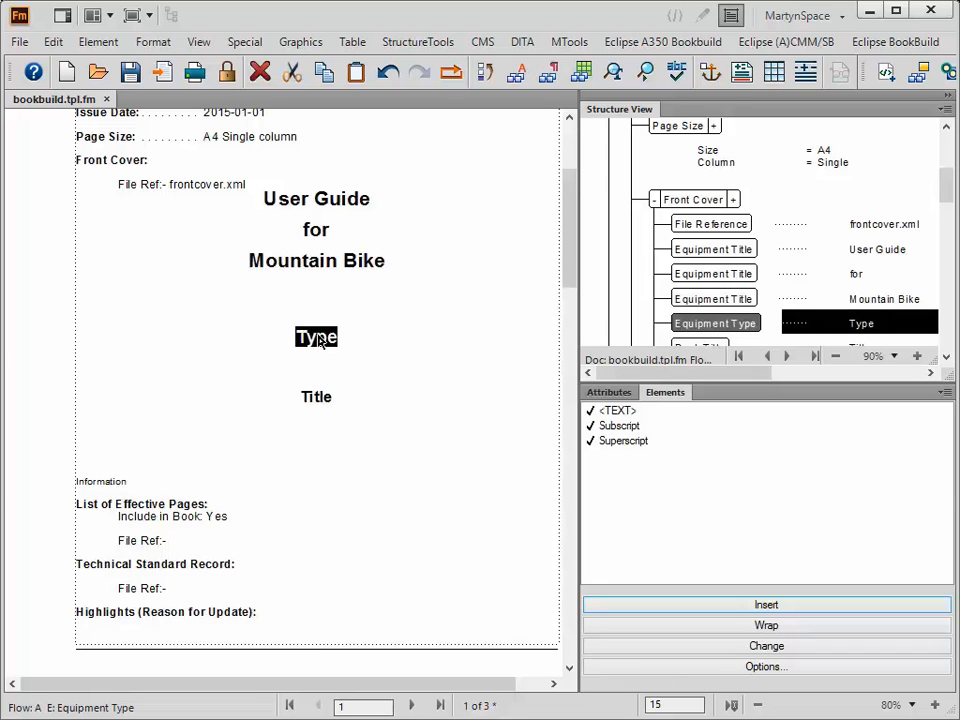
pyautogui.write('XY')
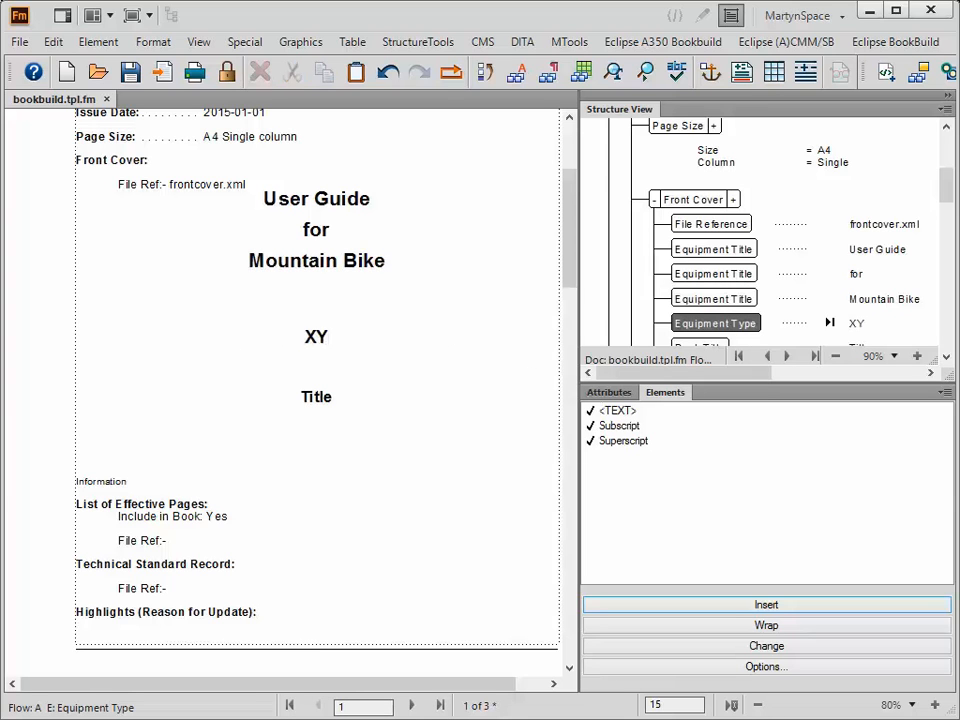
pyautogui.write('Z 123')
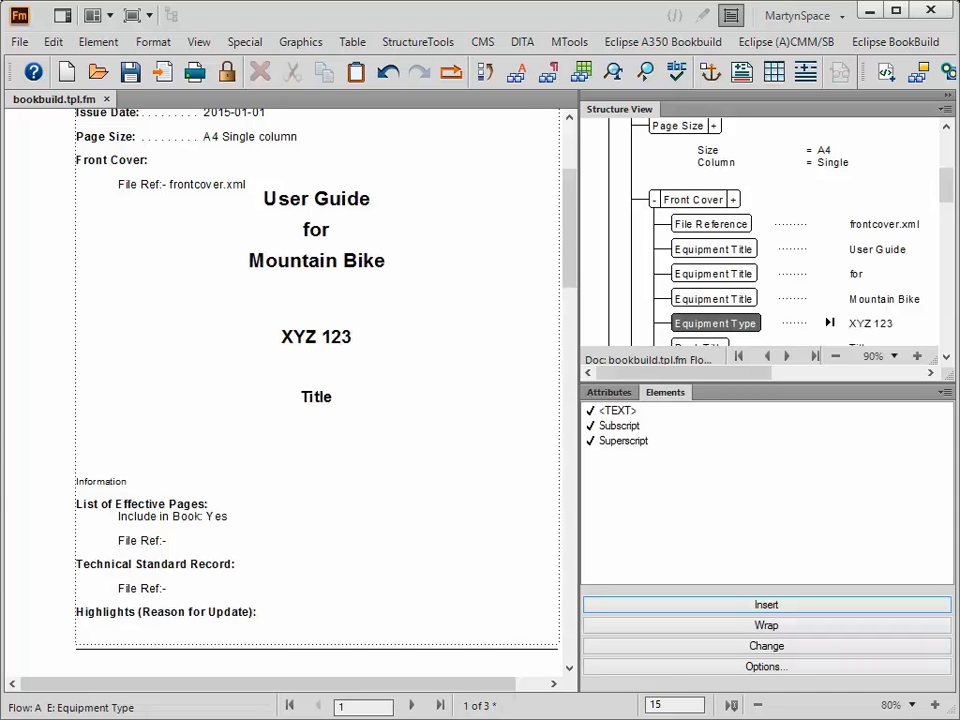
# Replace the placeholder book title with "Maintenance Manual", correcting its capitalisation.
pyautogui.doubleClick(310, 400)
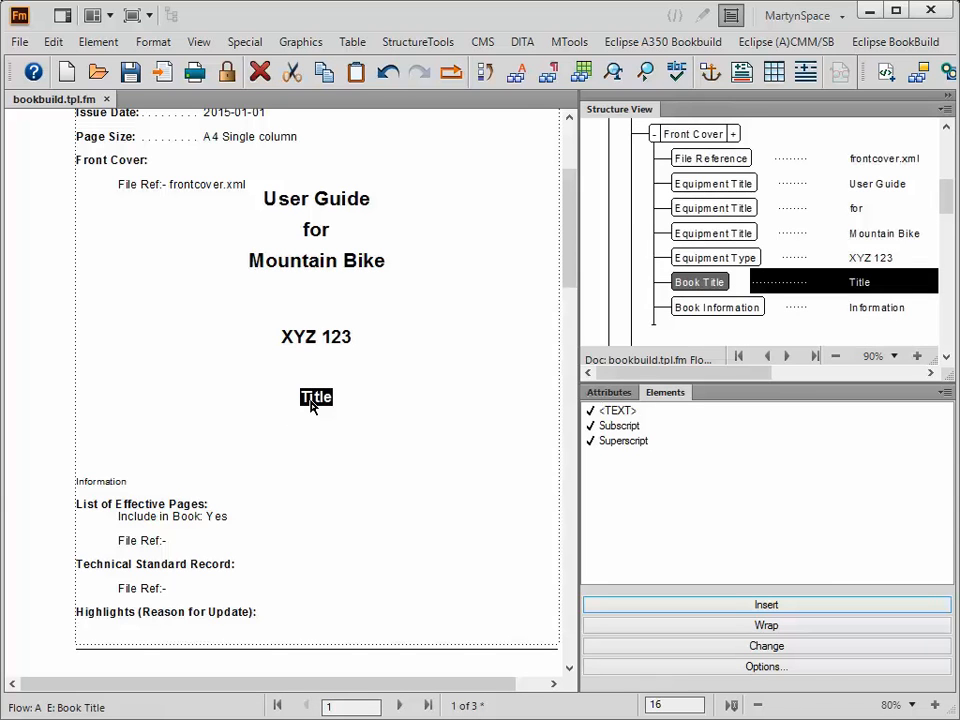
pyautogui.write('MaintenaNCE mANUAL')
pyautogui.press('BackSpace')
pyautogui.press('BackSpace')
pyautogui.press('BackSpace')
pyautogui.press('BackSpace')
pyautogui.press('BackSpace')
pyautogui.press('BackSpace')
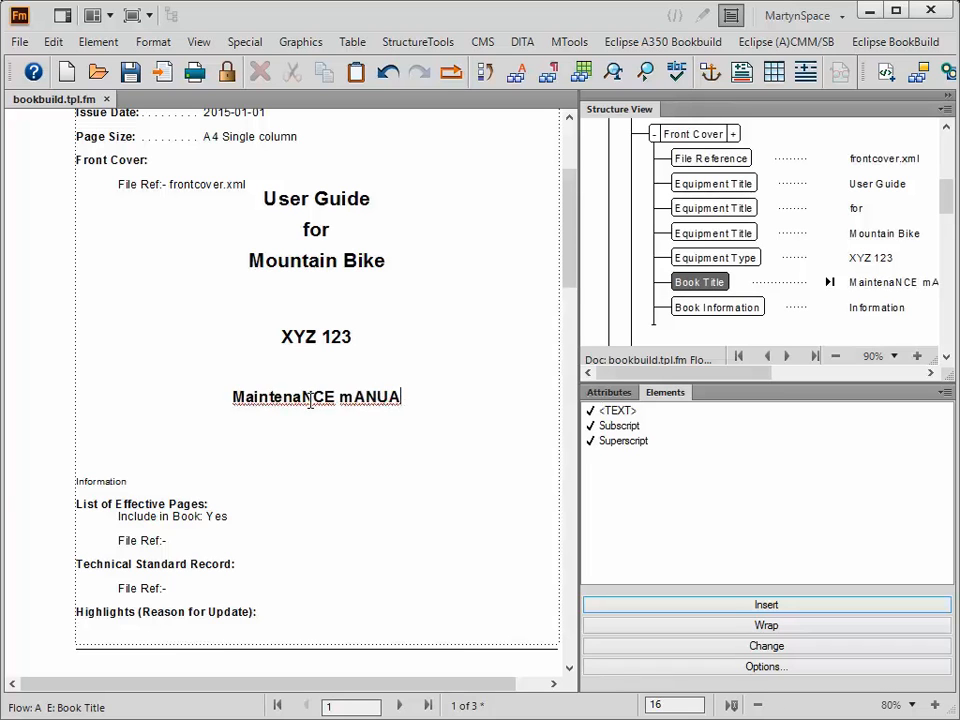
pyautogui.write('Manual')
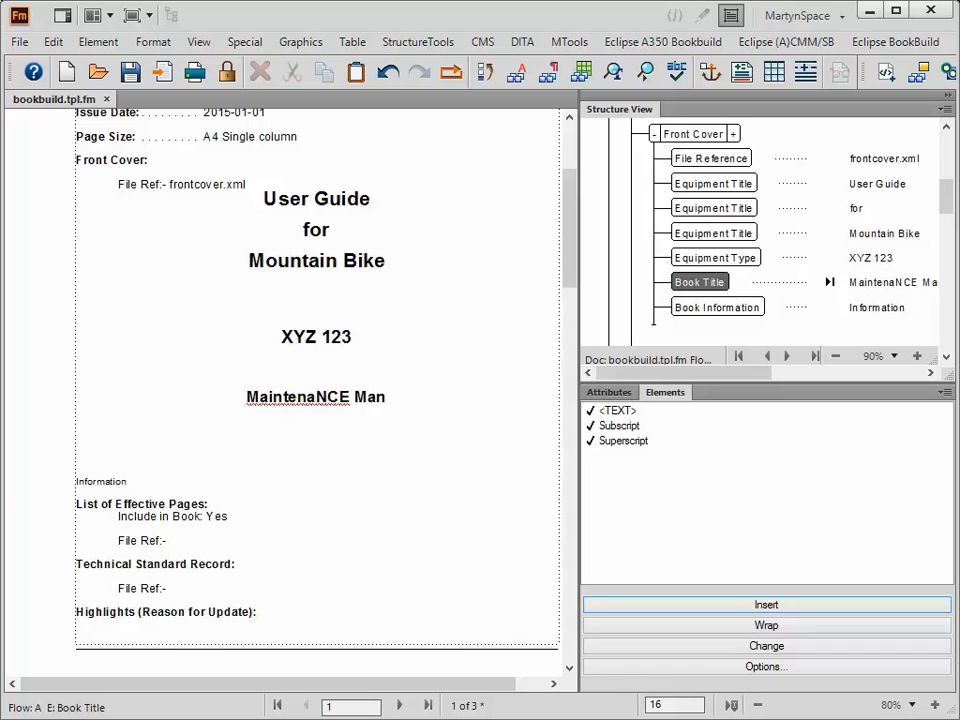
pyautogui.rightClick(287, 398)
pyautogui.click(340, 412)
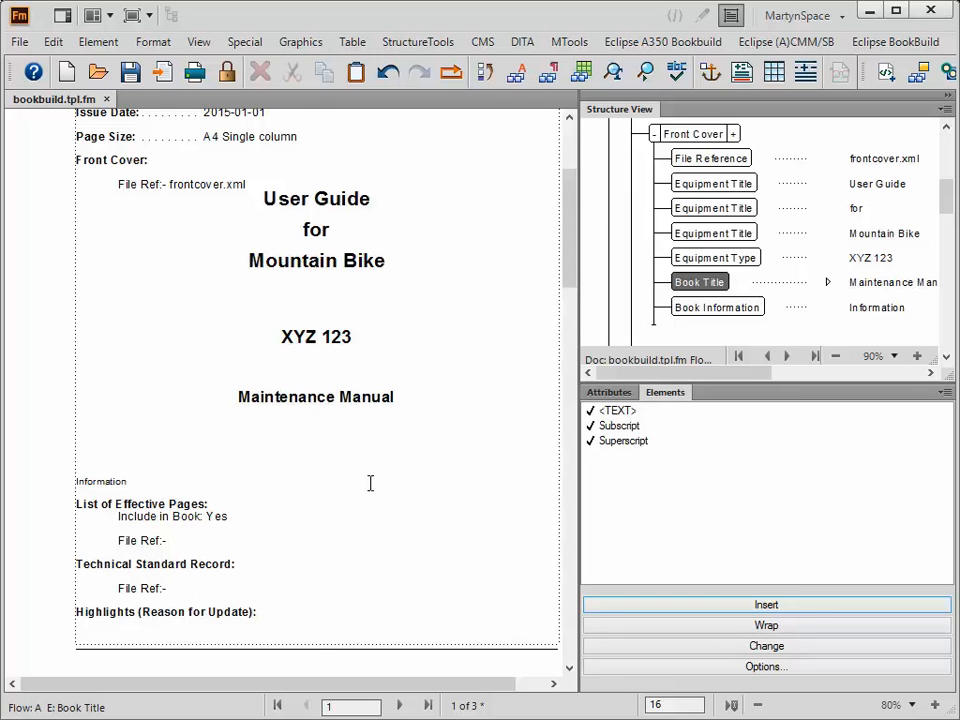
# Select the Book Information element of the front cover.
pyautogui.click(727, 310)
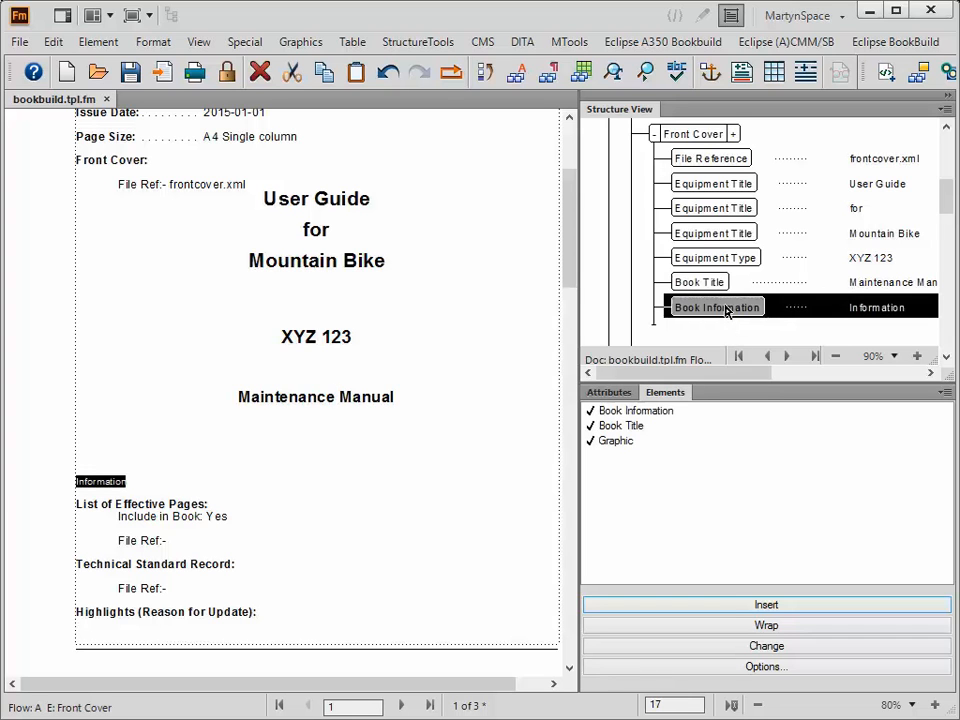
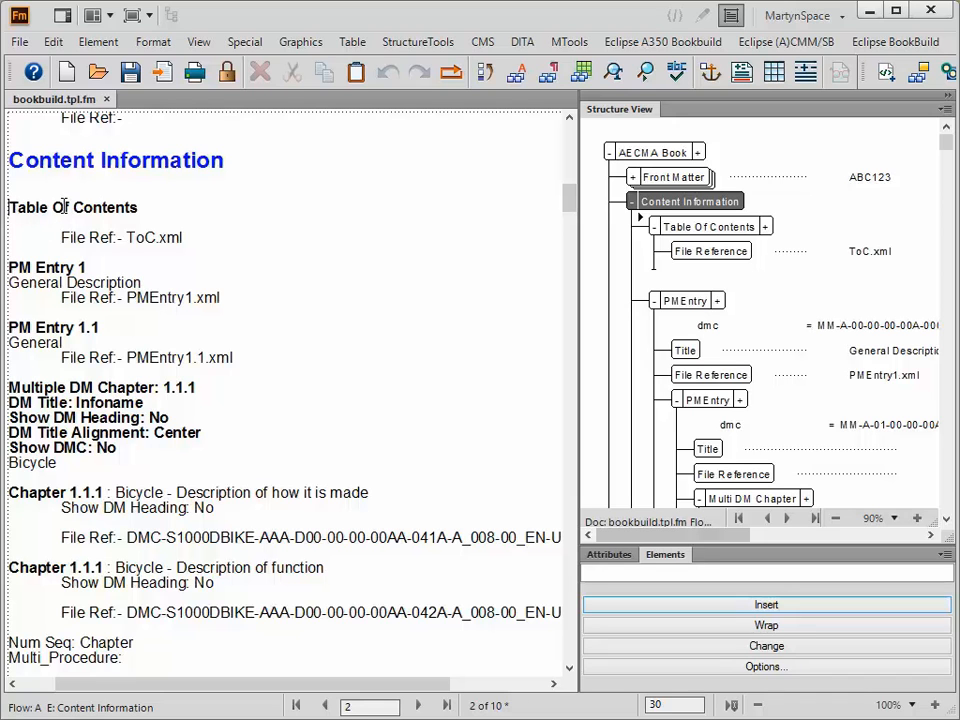
# Examine the Table Of Contents file reference and the titles and file references of PM Entry 1 and PM Entry 1.1.
pyautogui.click(186, 238)
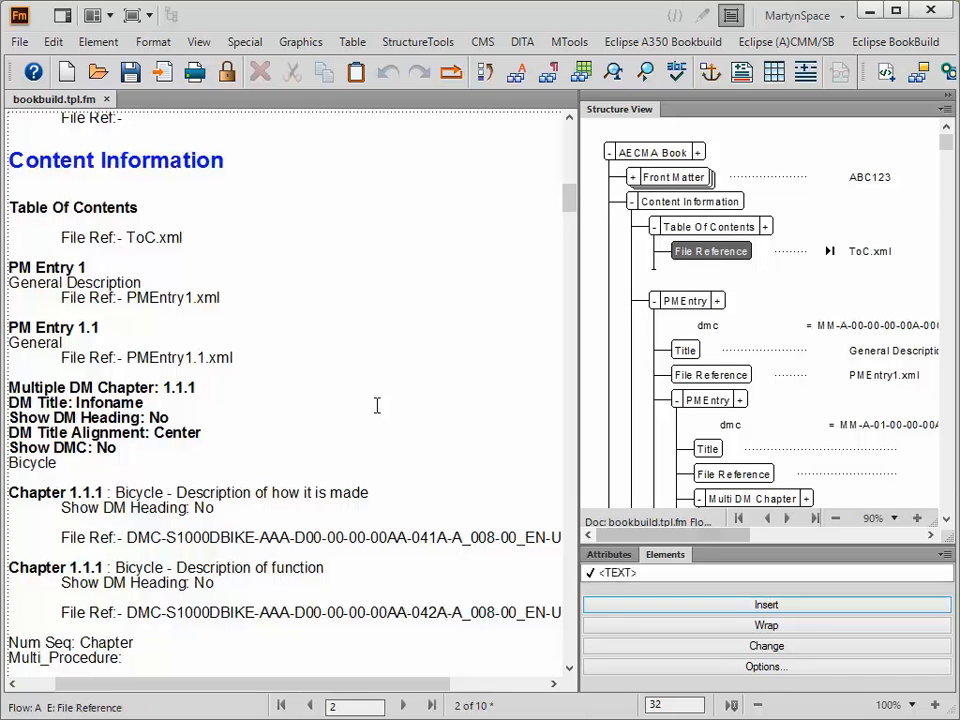
pyautogui.click(719, 253)
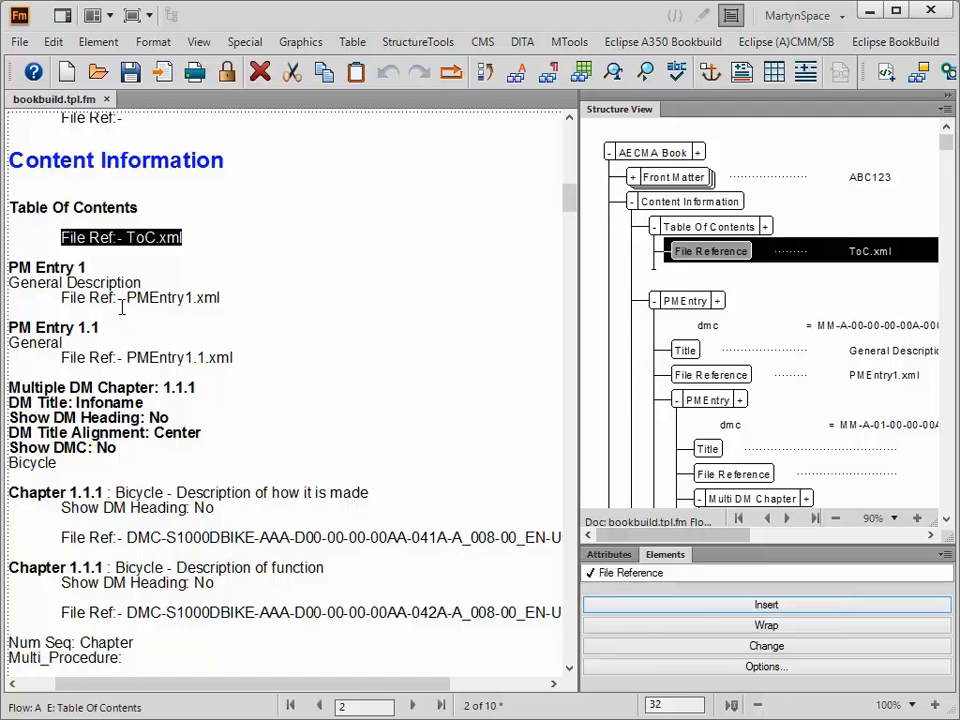
pyautogui.click(671, 309)
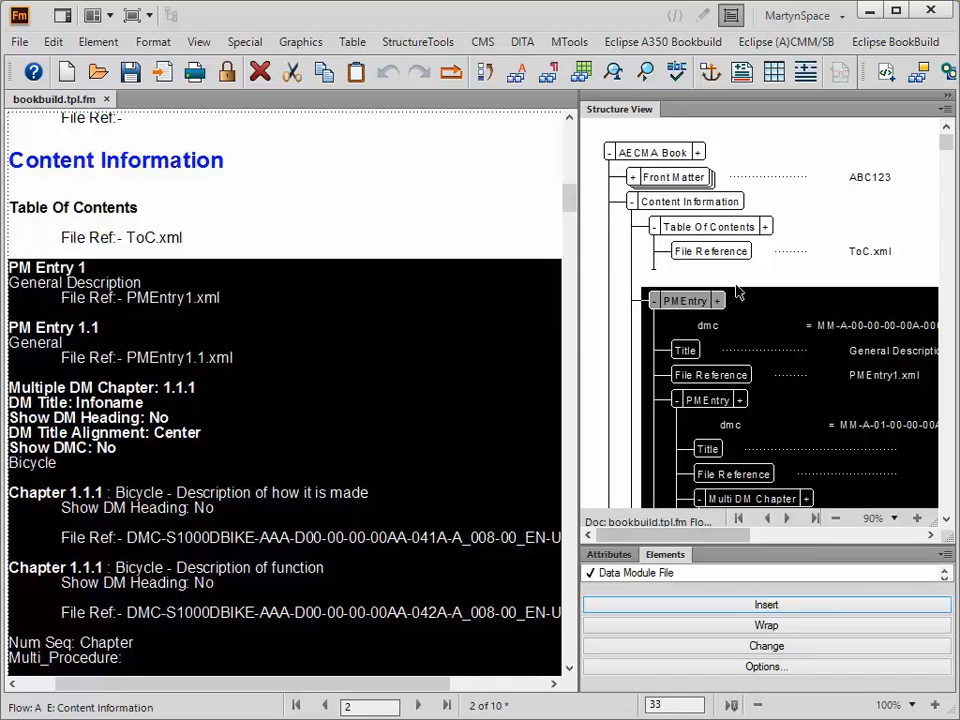
pyautogui.click(685, 352)
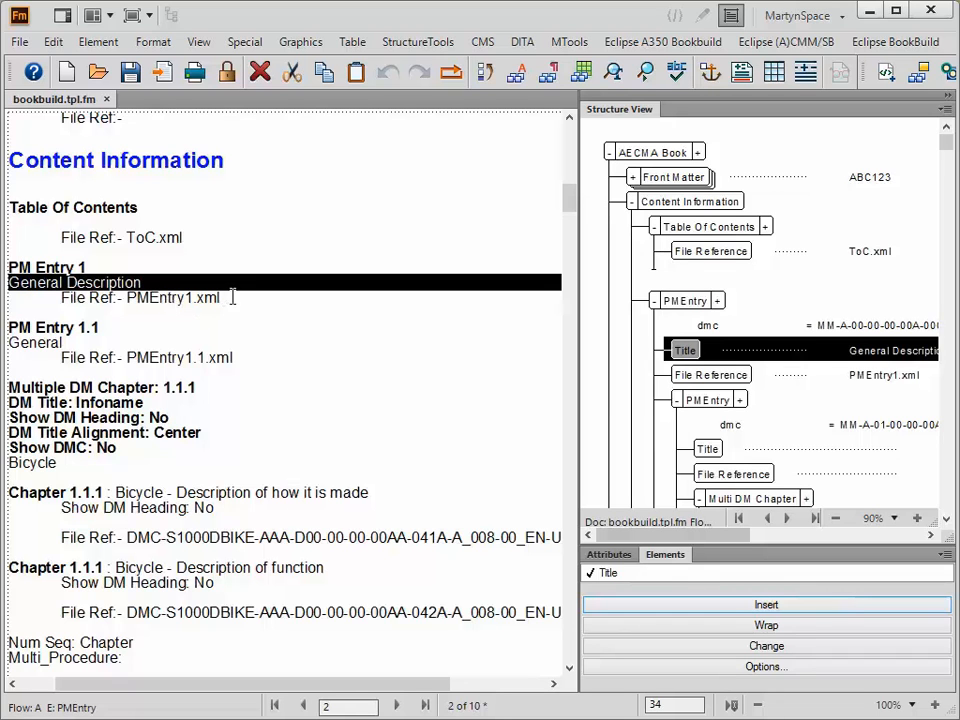
pyautogui.click(710, 375)
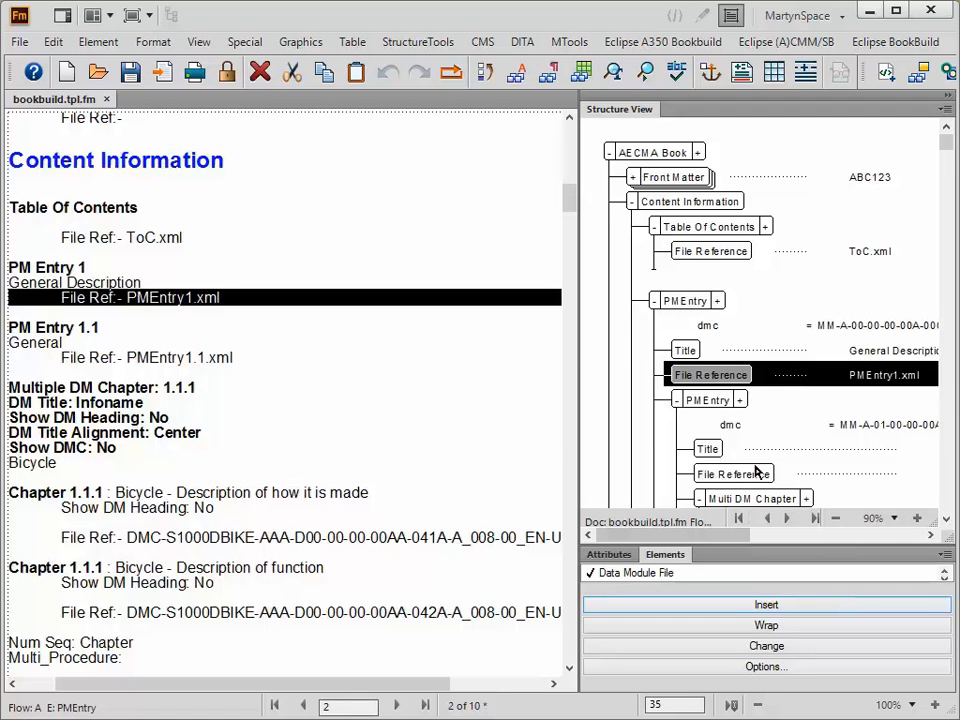
pyautogui.click(698, 400)
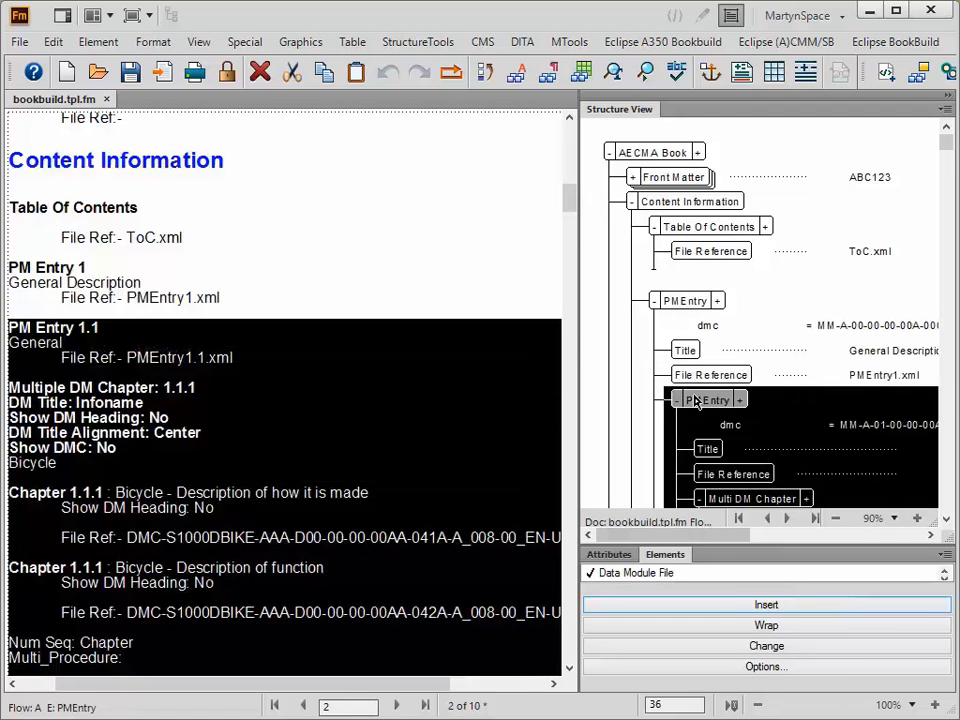
pyautogui.click(707, 450)
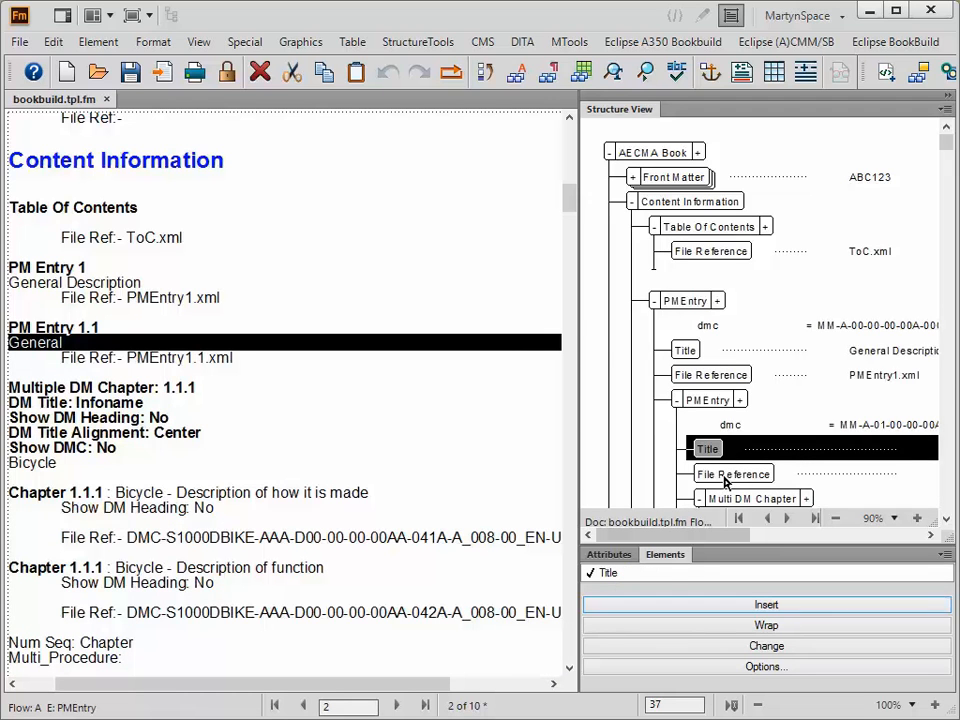
pyautogui.click(726, 478)
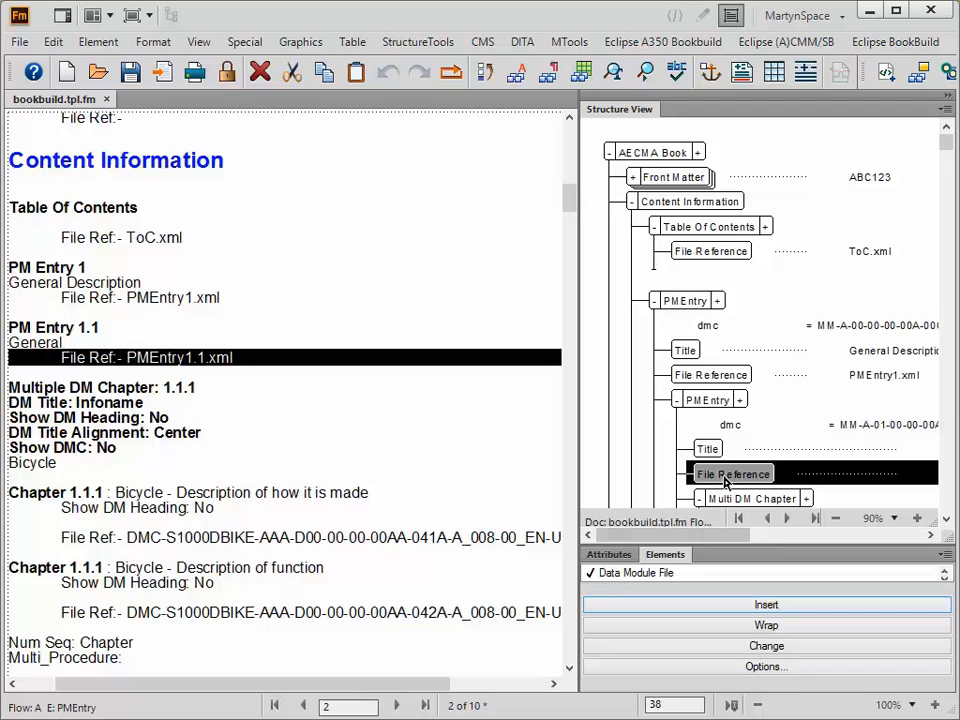
# Show all attributes of the Multi DM Chapter under PM Entry 1.1 for review and hide them again.
pyautogui.click(946, 519)
pyautogui.moveTo(946, 522); pyautogui.dragTo(946, 522)
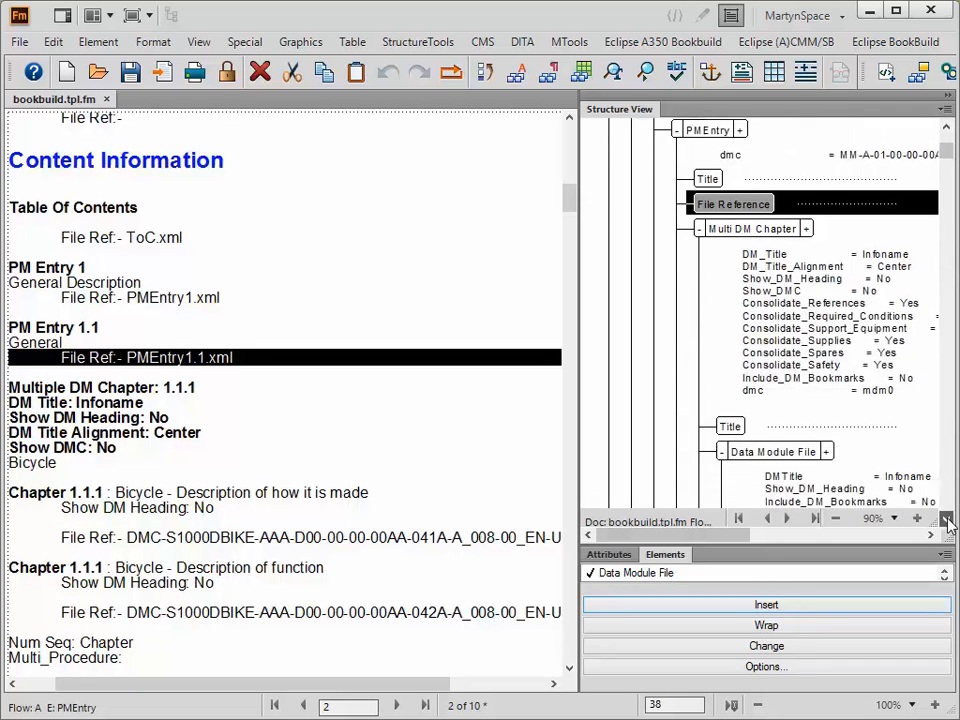
pyautogui.click(807, 230)
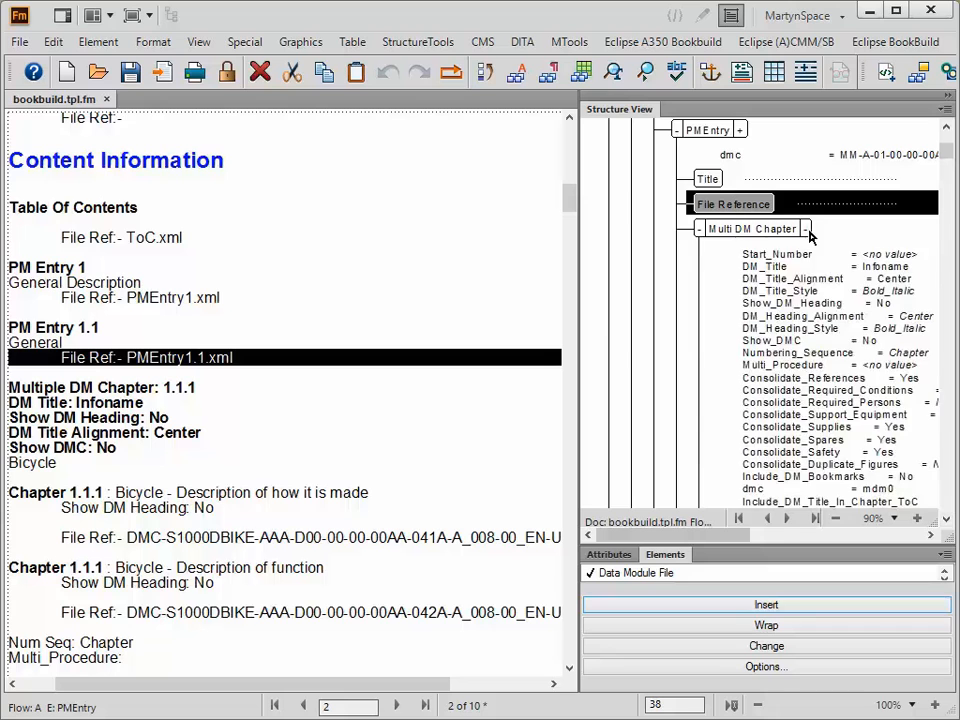
pyautogui.click(807, 230)
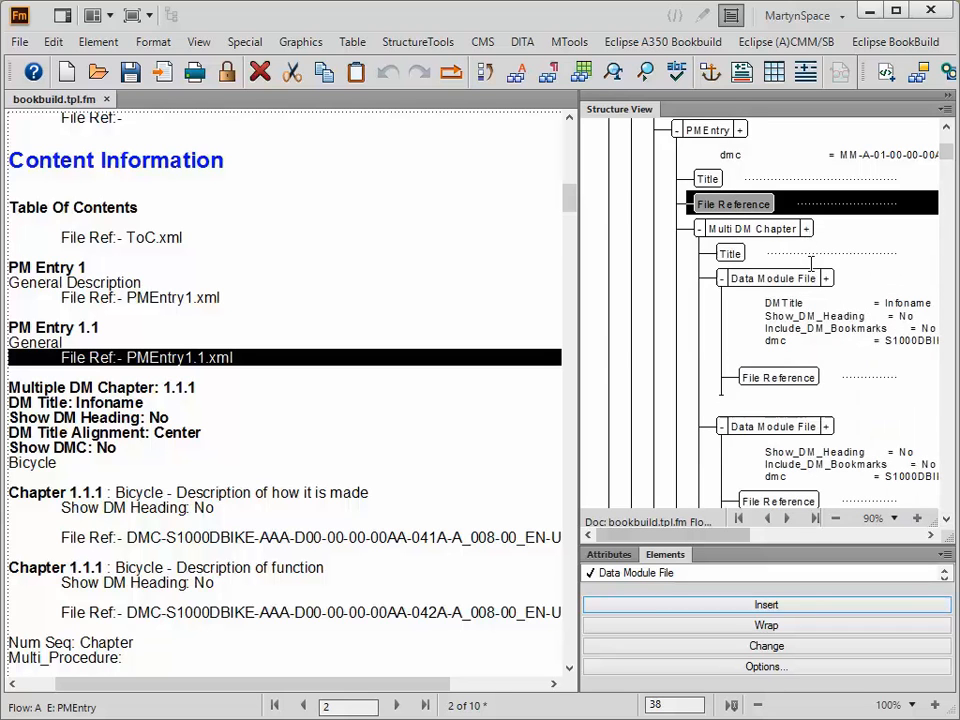
# Review the Multi DM Chapter's title and its two Bicycle data module files, and collapse both modules and the chapter.
pyautogui.click(735, 257)
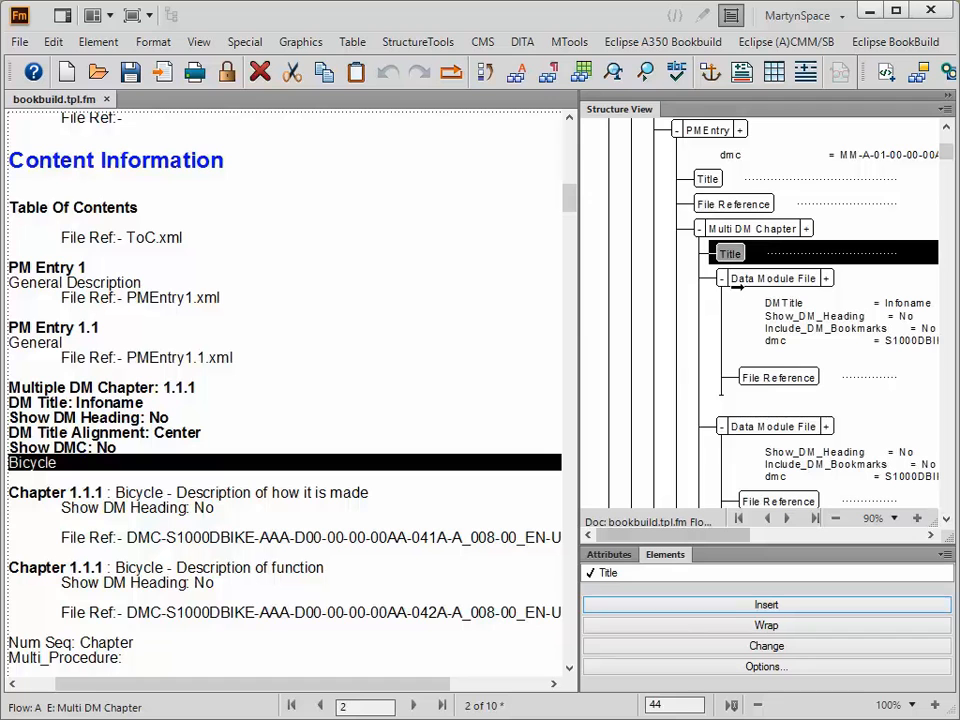
pyautogui.click(750, 279)
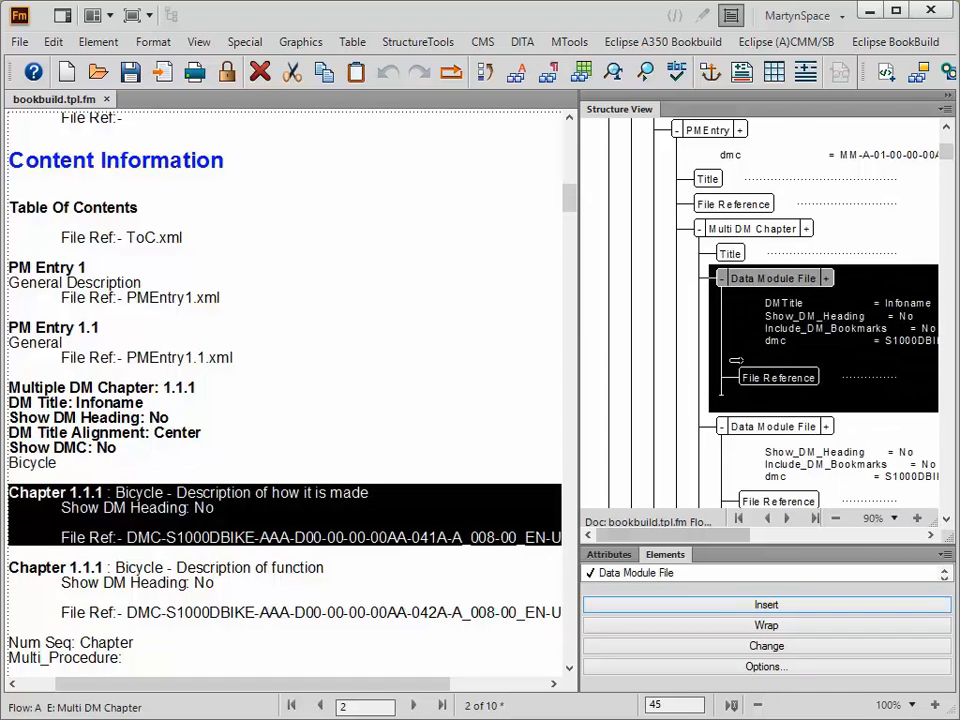
pyautogui.click(757, 430)
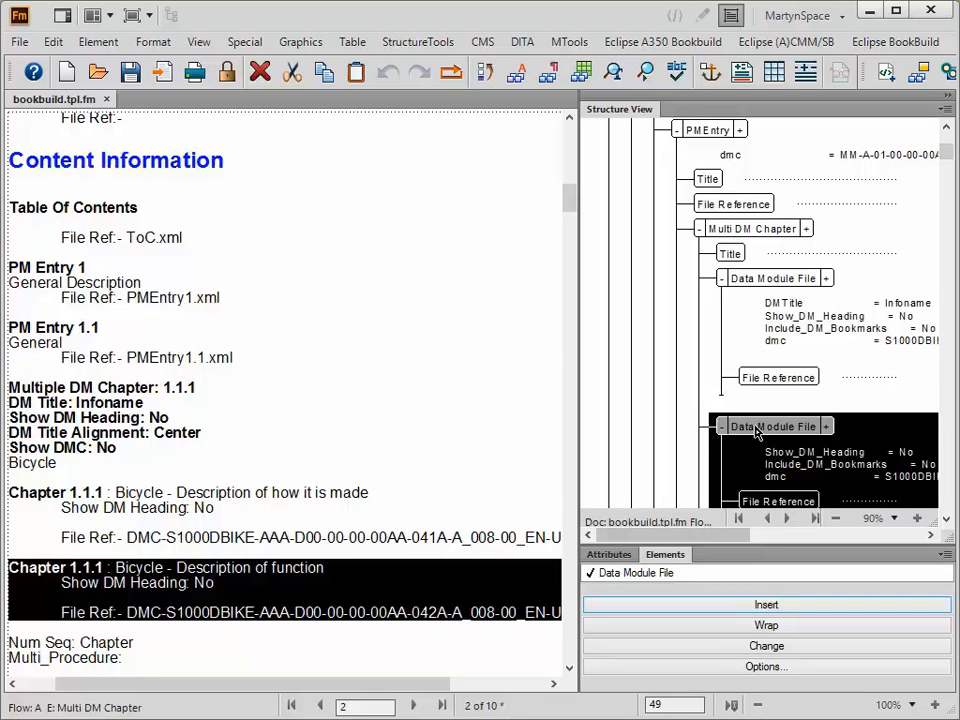
pyautogui.click(720, 285)
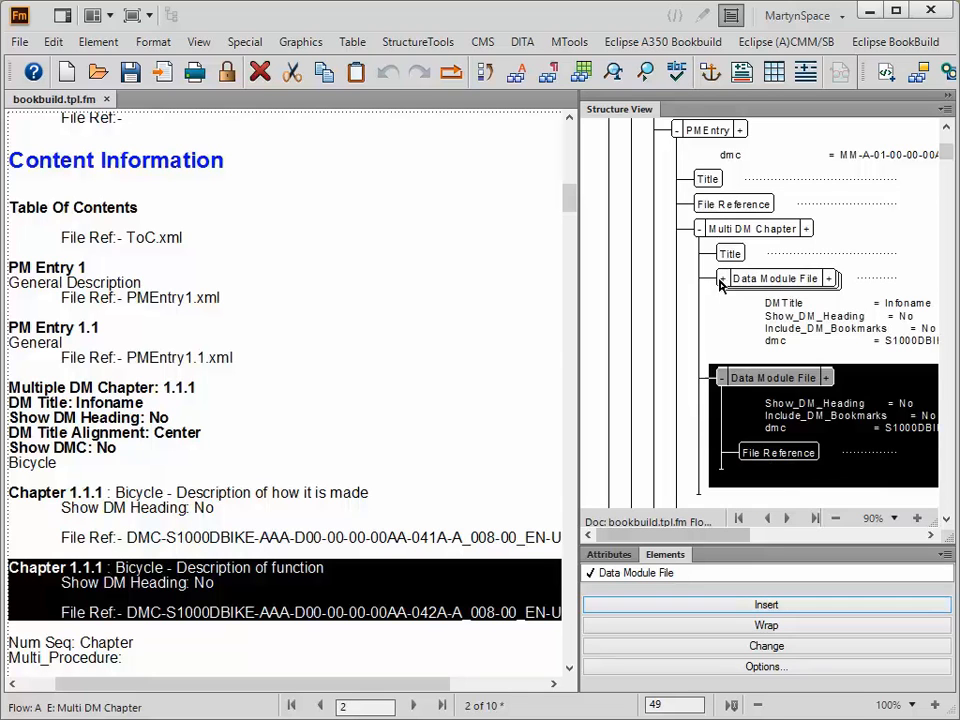
pyautogui.click(721, 379)
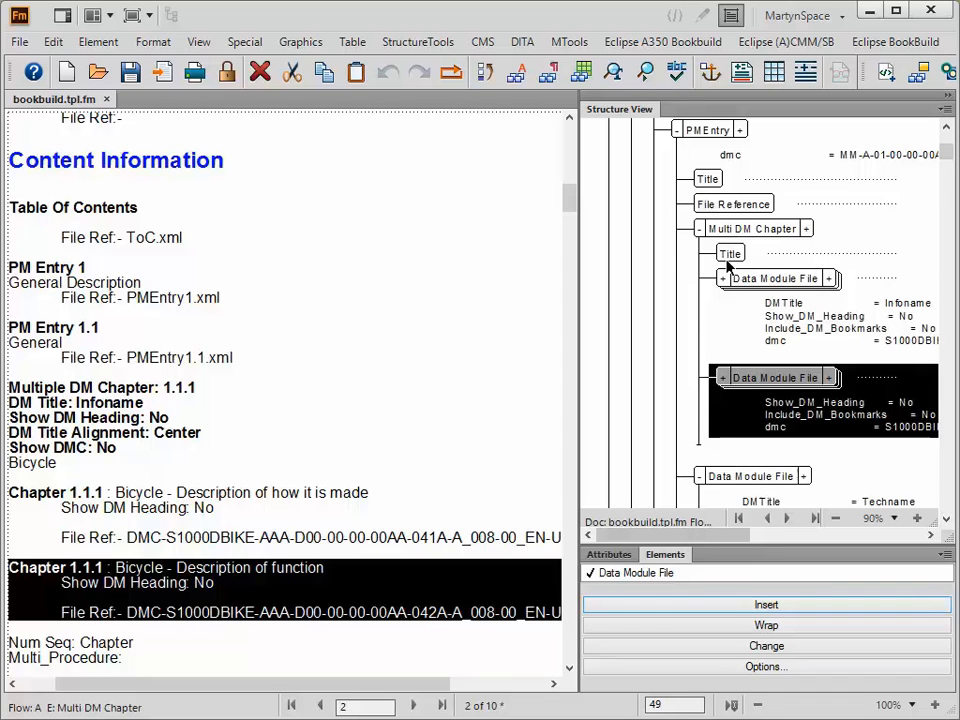
pyautogui.click(700, 229)
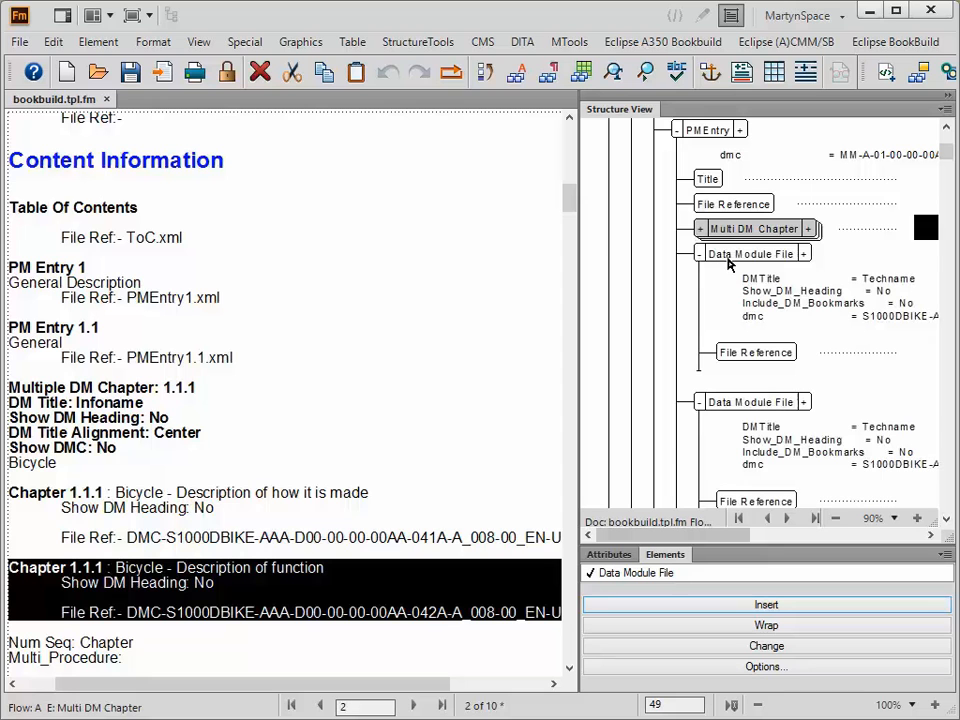
# Review the Headset and Frame data module files, collapse them and the Steering one, and hide their attributes in the structure.
pyautogui.click(728, 259)
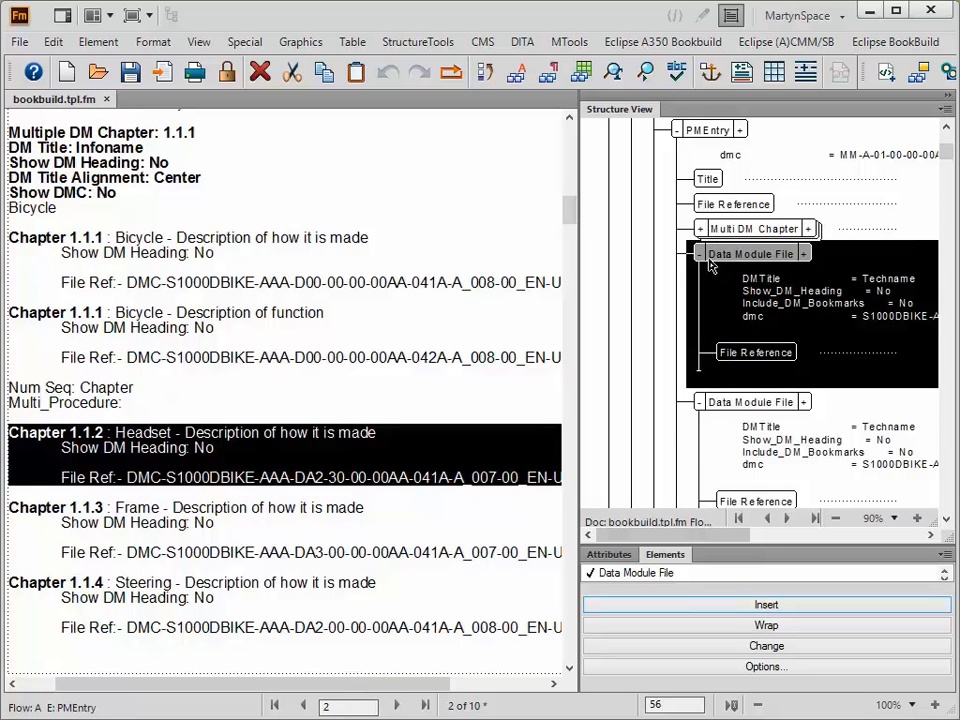
pyautogui.click(700, 254)
pyautogui.click(700, 352)
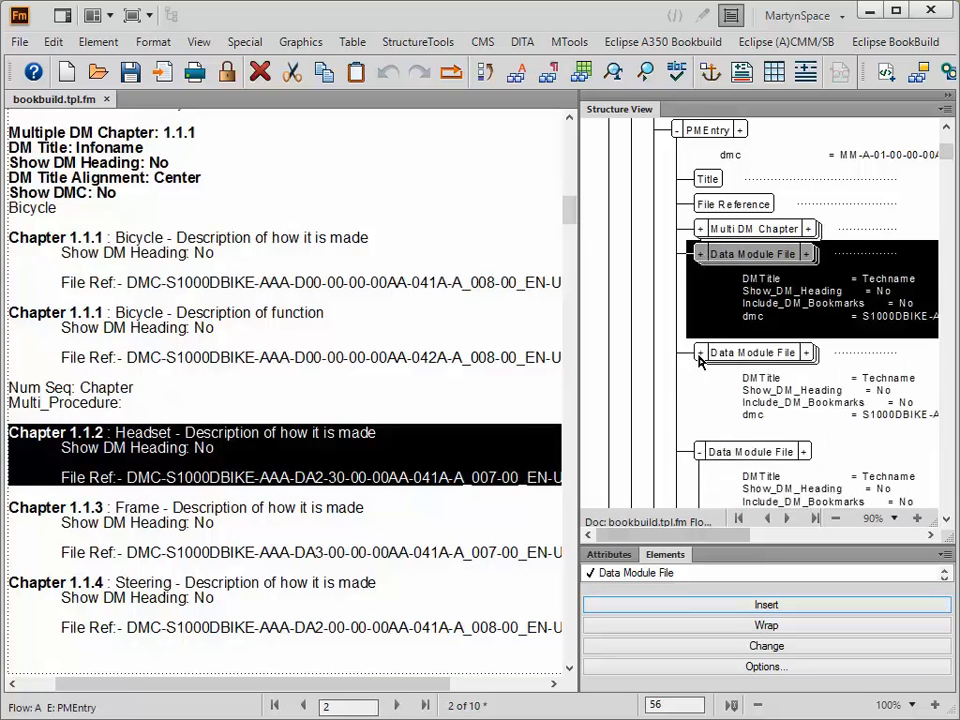
pyautogui.click(720, 352)
pyautogui.click(700, 452)
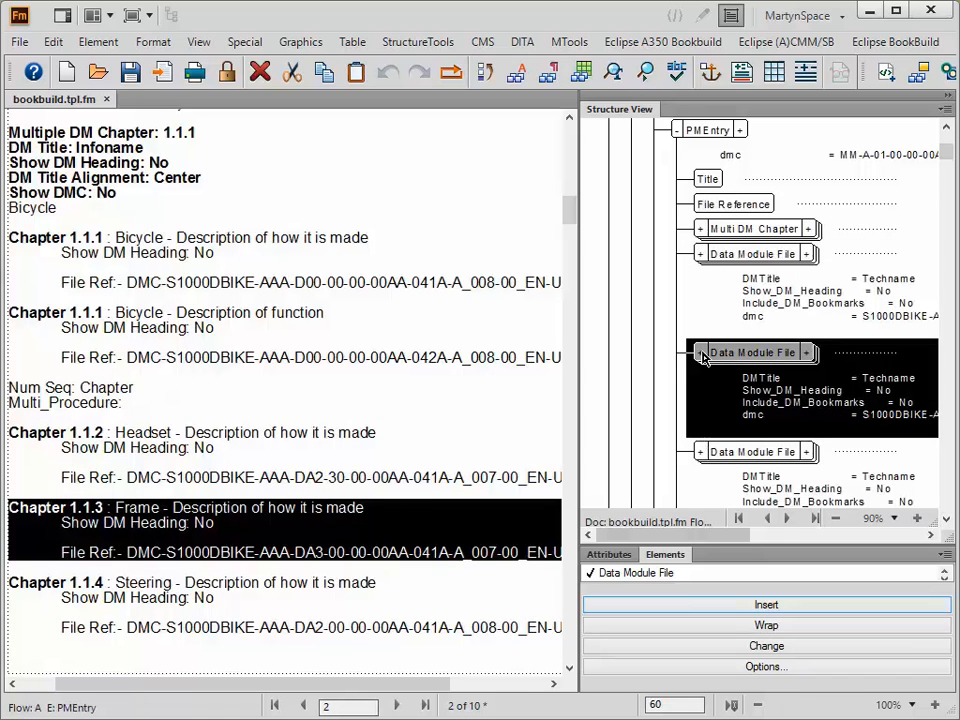
pyautogui.click(807, 253)
pyautogui.click(807, 253)
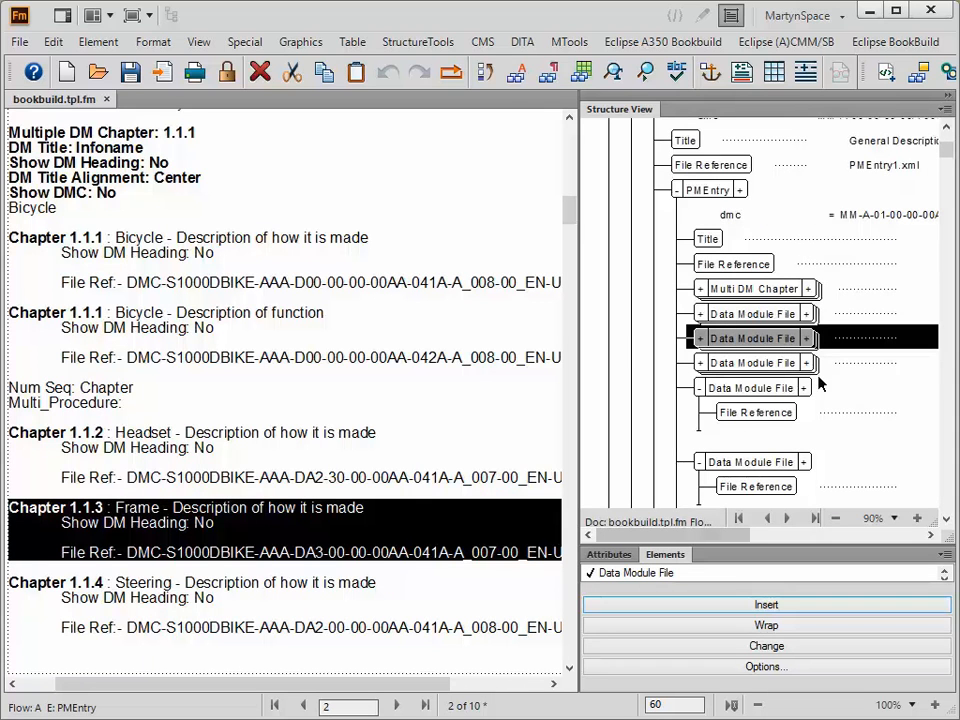
# Locate PM Entry 1.2 in the structure and collapse PM Entry 1.1 above it.
pyautogui.scroll(-2, 830, 392)
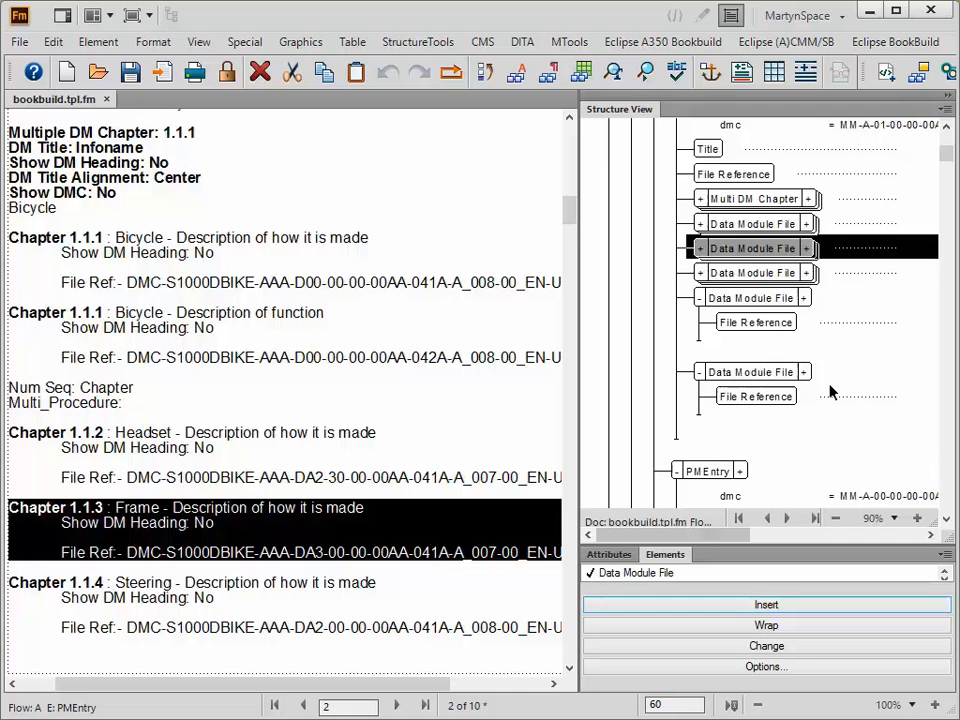
pyautogui.click(708, 472)
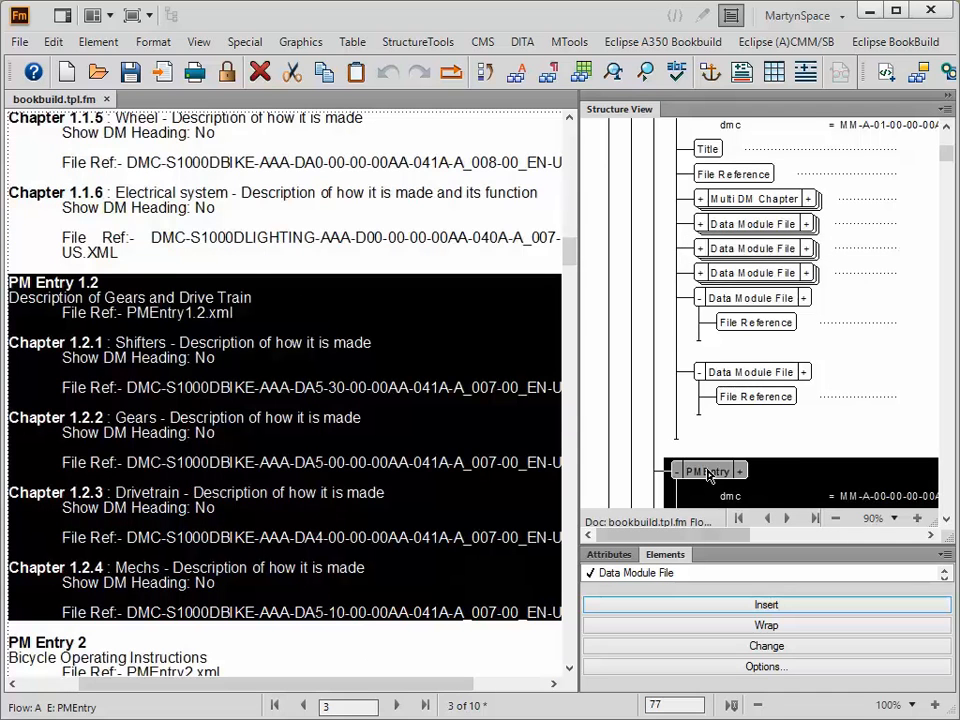
pyautogui.scroll(2, 708, 475)
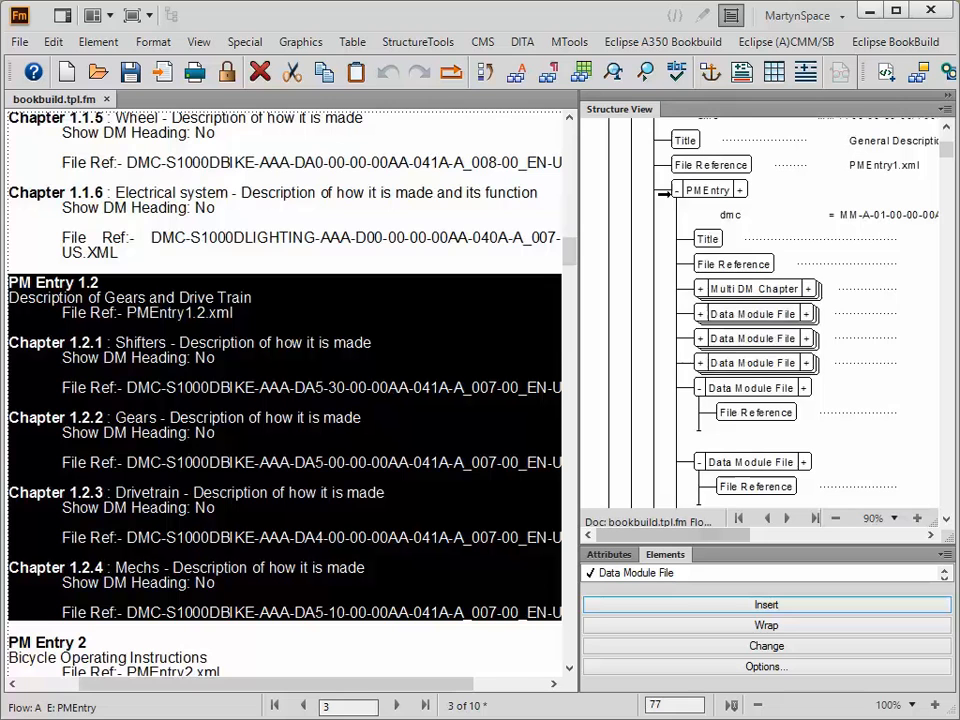
pyautogui.click(675, 190)
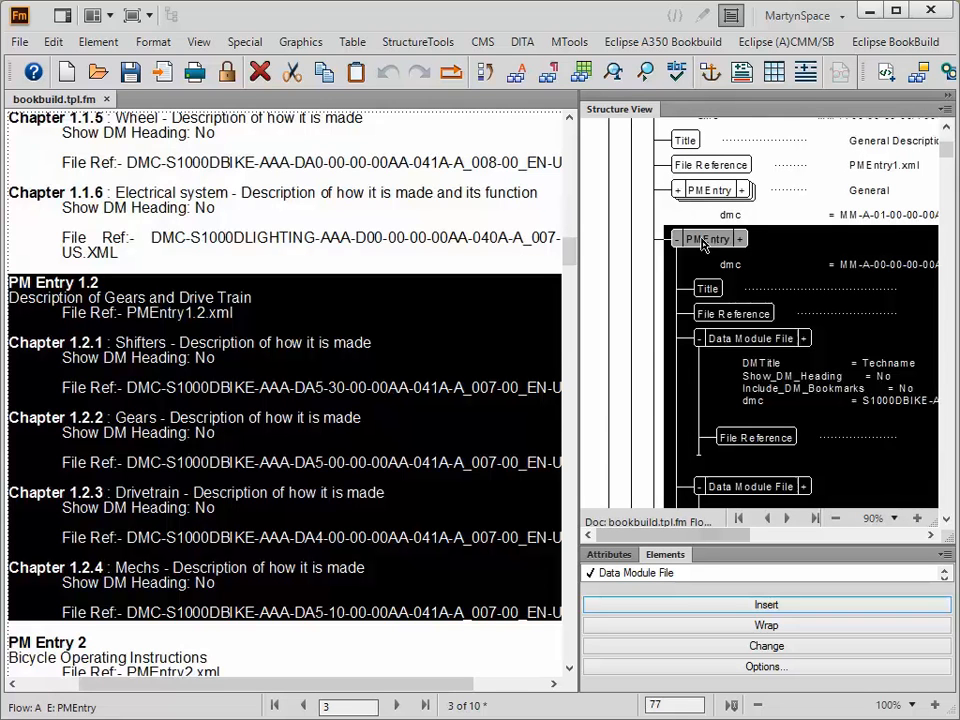
# Examine the contents and file reference of PM Entry 1.2, and collapse the entry.
pyautogui.scroll(-2, 703, 243)
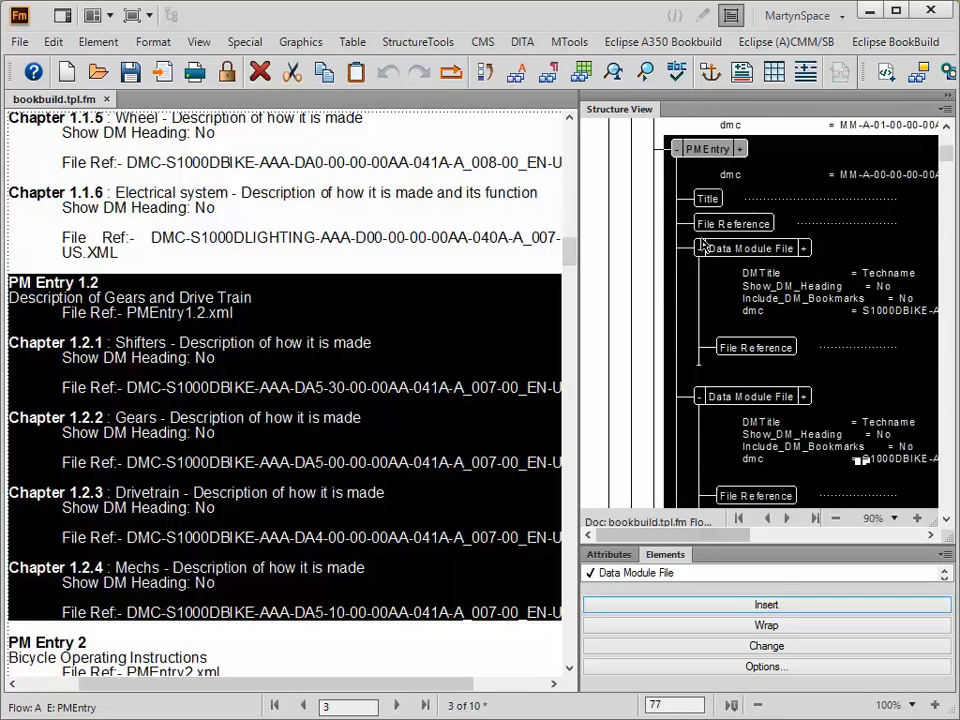
pyautogui.scroll(2, 703, 243)
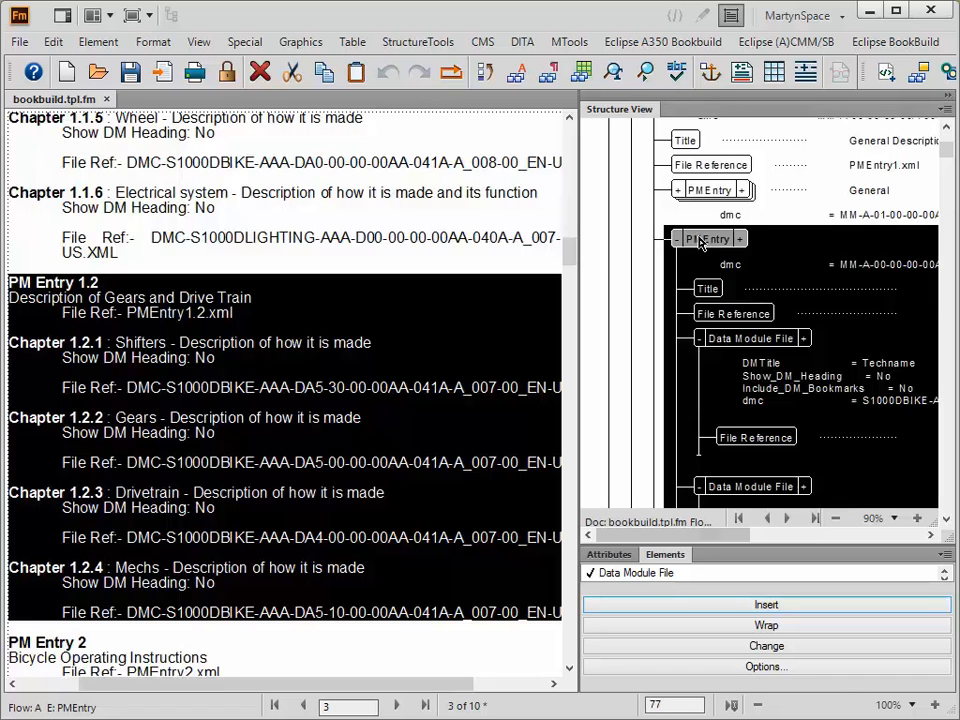
pyautogui.click(115, 288)
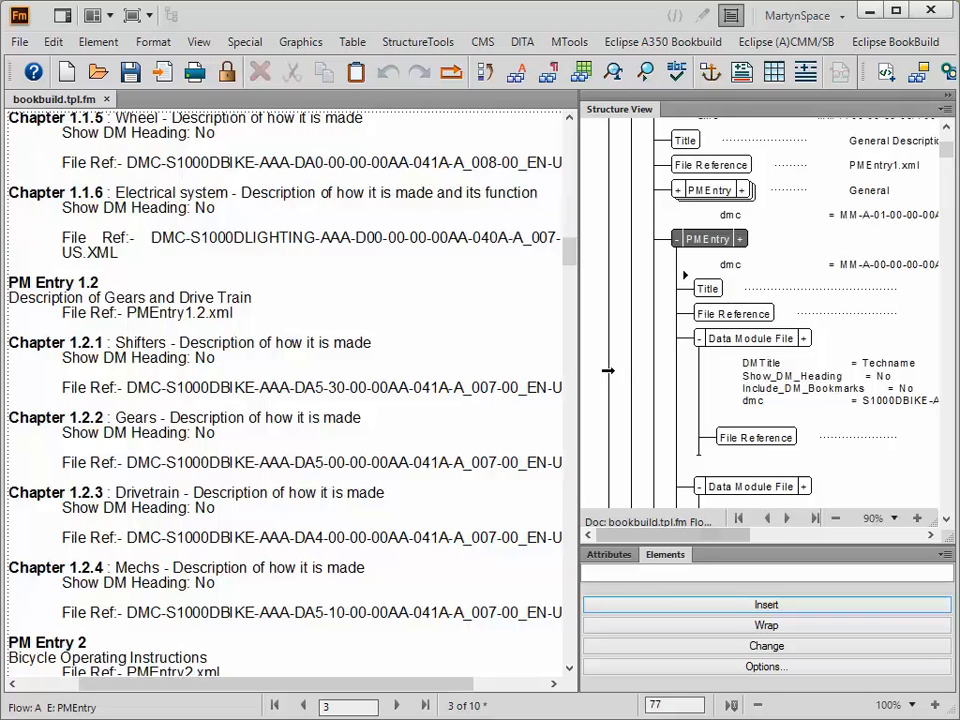
pyautogui.click(722, 316)
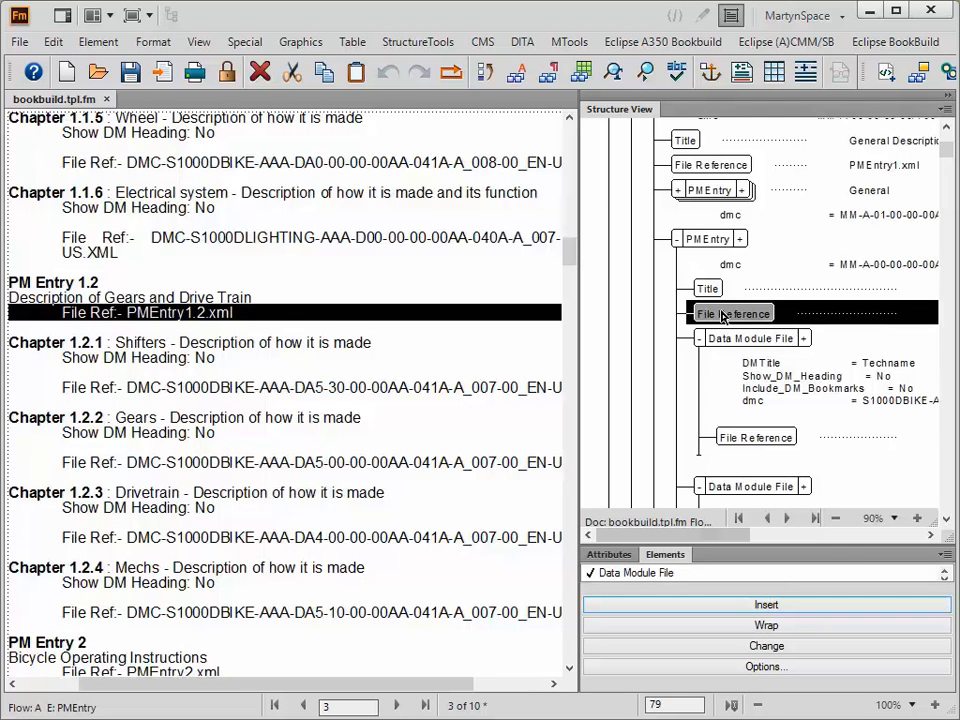
pyautogui.click(676, 239)
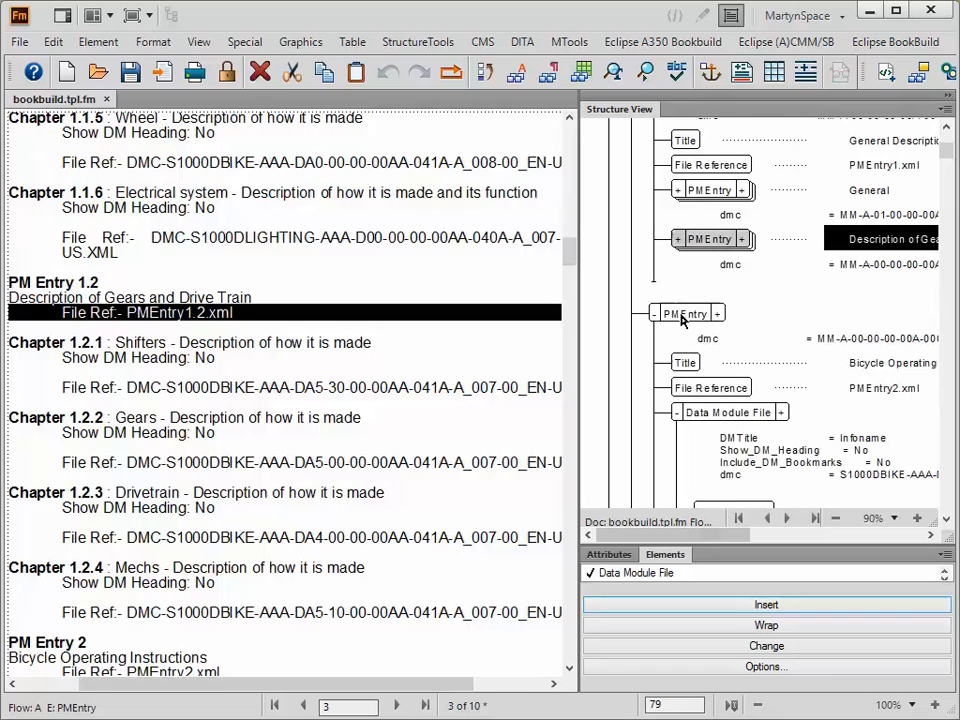
# Collapse the whole of PM Entry 1 and select PM Entry 2, Bicycle Operating Instructions.
pyautogui.scroll(2, 682, 316)
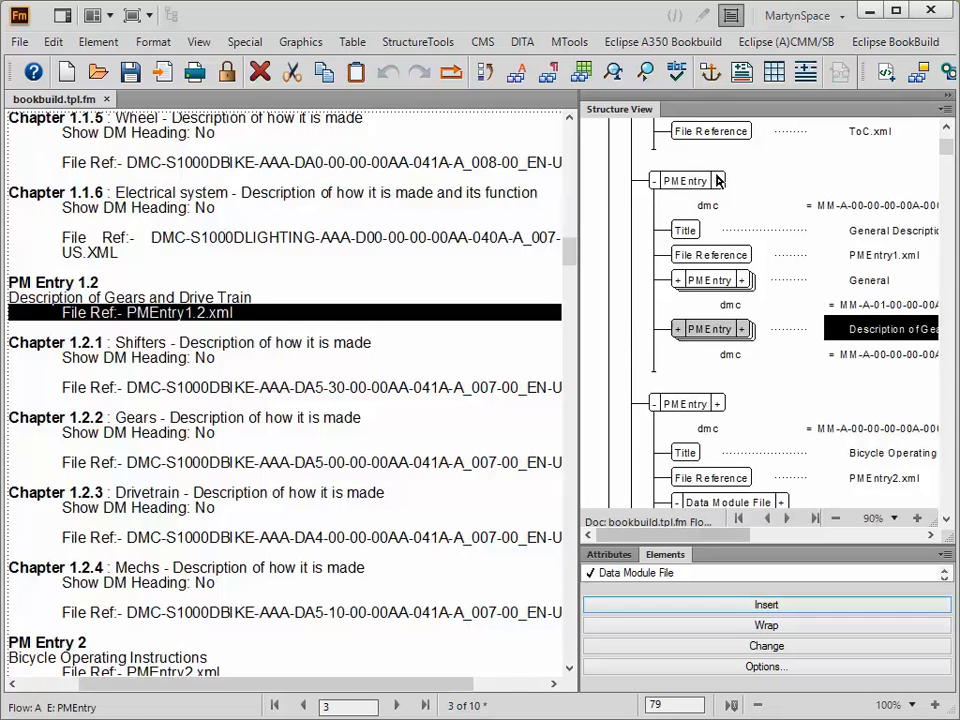
pyautogui.click(666, 181)
pyautogui.click(655, 181)
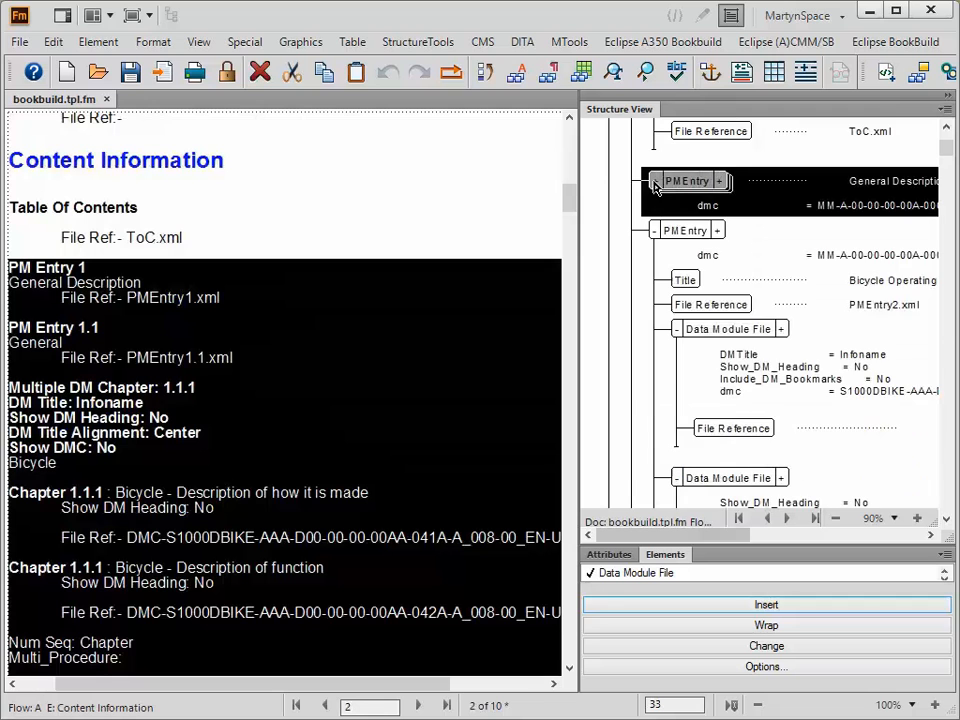
pyautogui.click(676, 234)
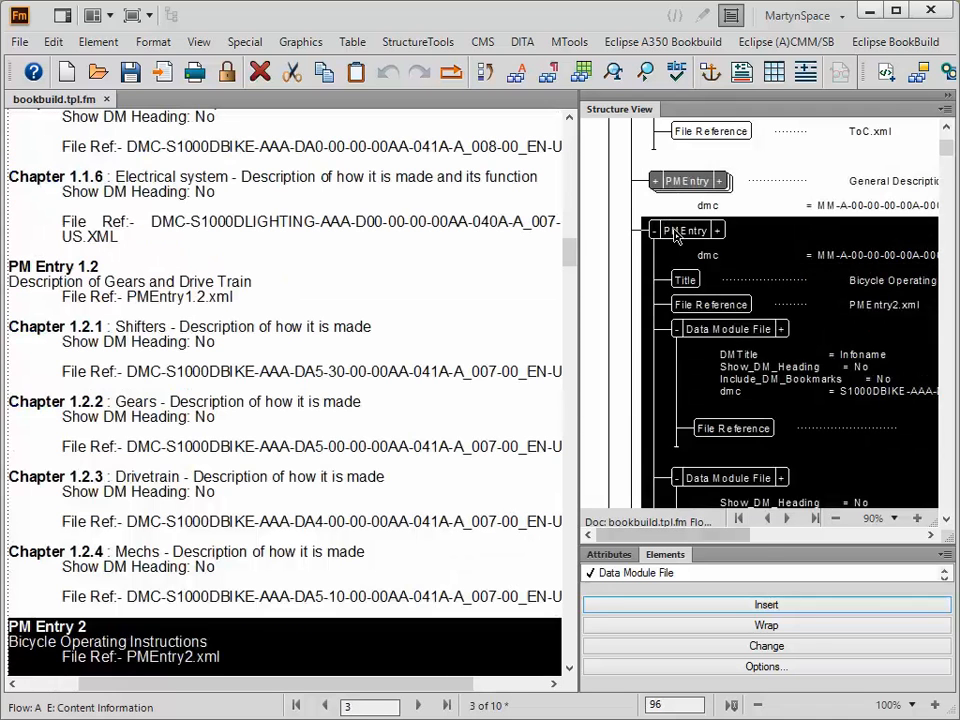
# Collapse PM Entry 2, Bicycle Operating Instructions, and the Maintenance PM Entry below it in the structure.
pyautogui.click(676, 235)
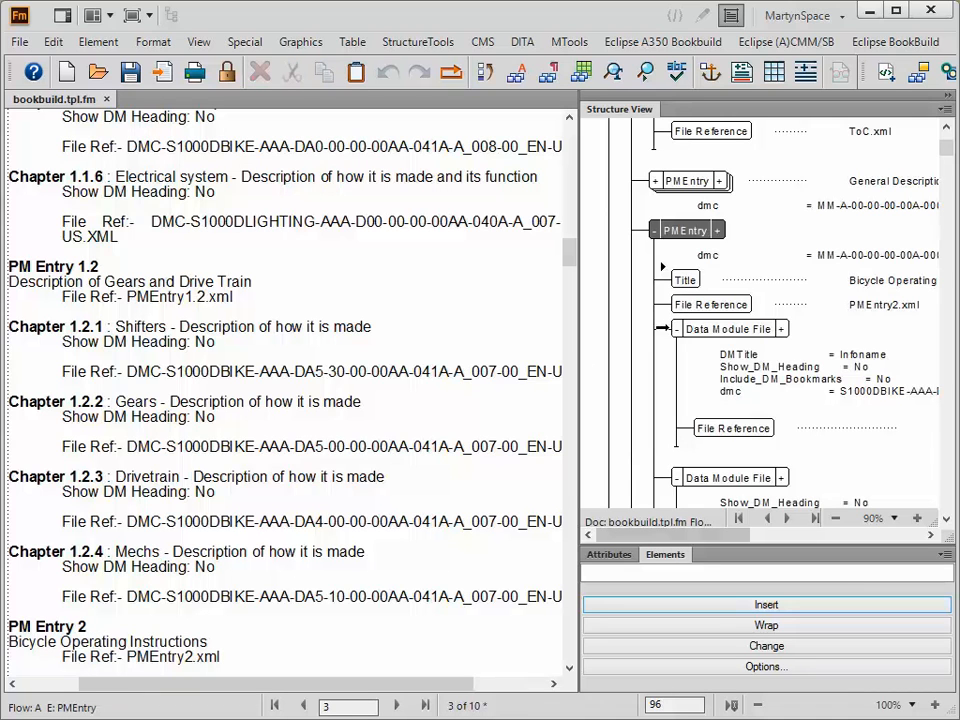
pyautogui.click(654, 231)
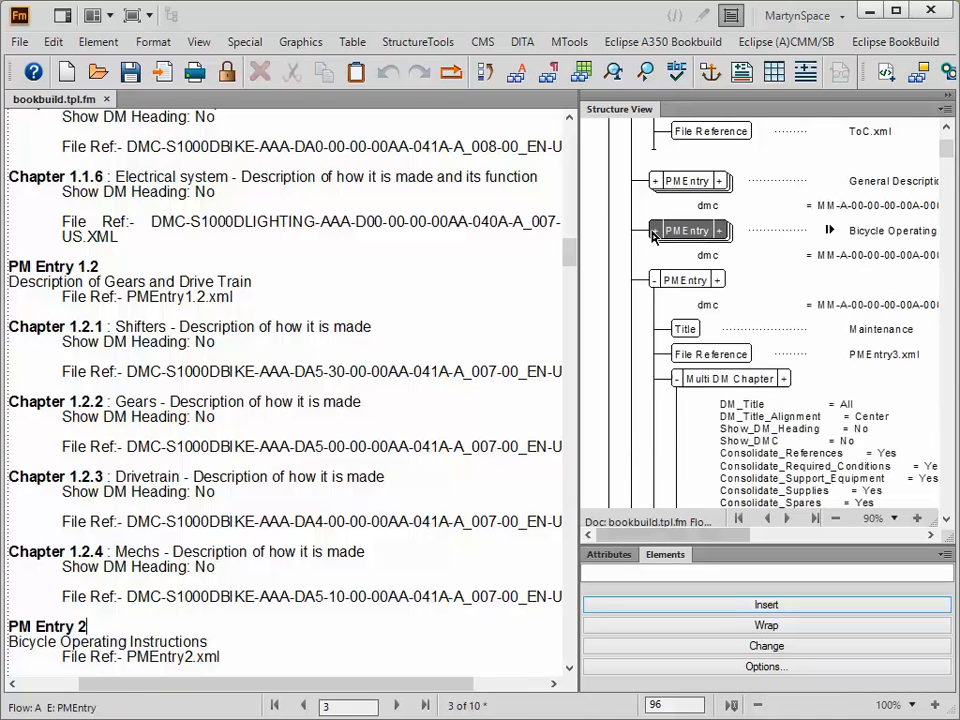
pyautogui.click(655, 280)
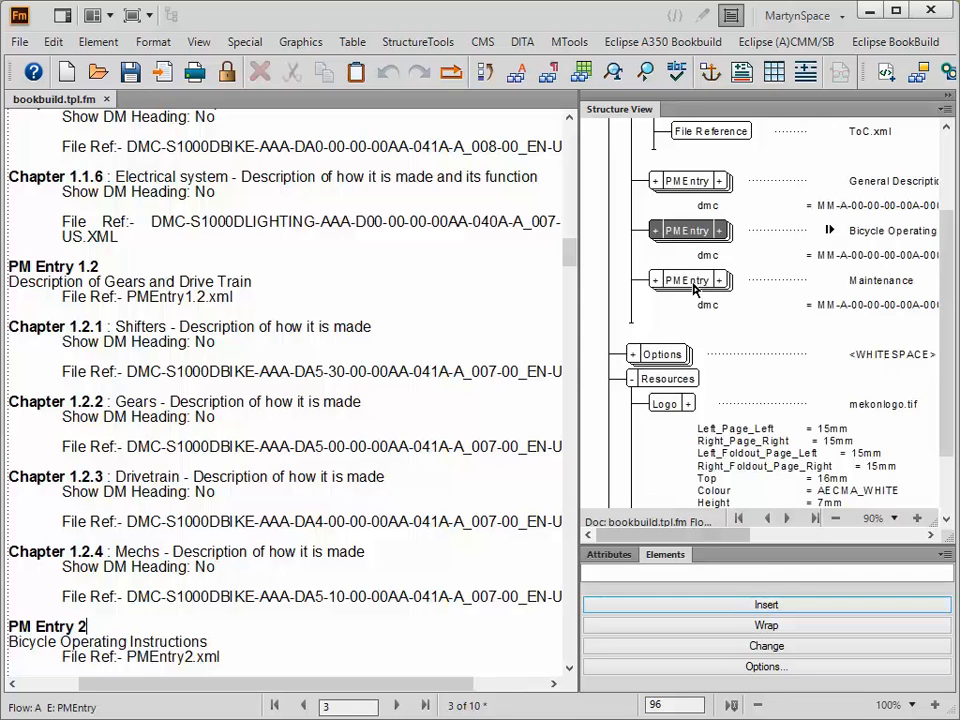
# Expand PM Entry 1, General Description, and its first nested entry, General, in the structure.
pyautogui.scroll(3, 693, 287)
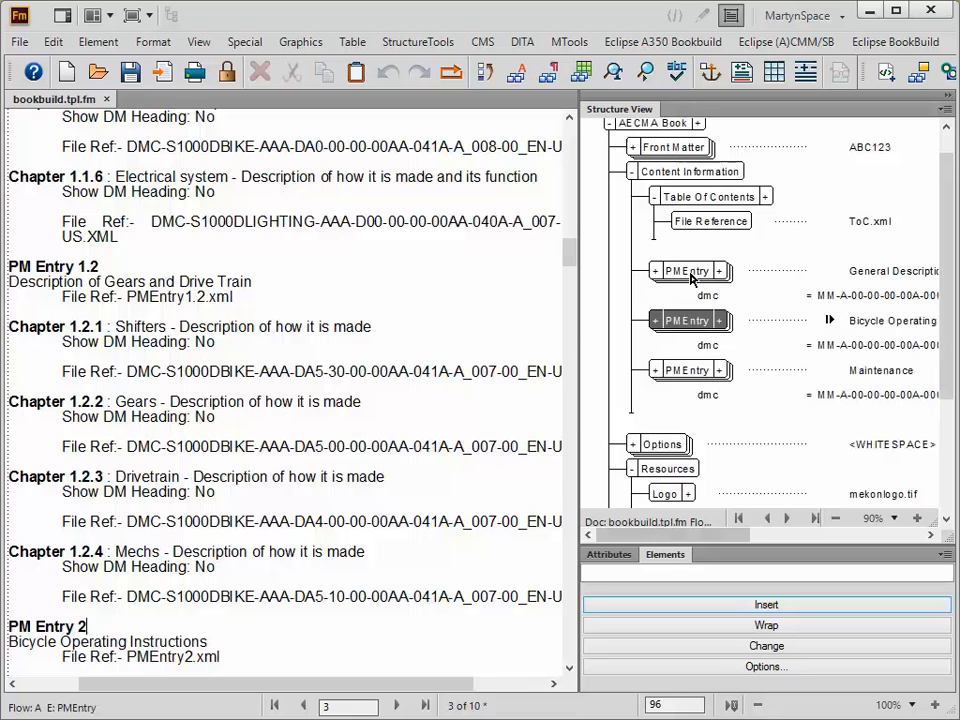
pyautogui.click(655, 271)
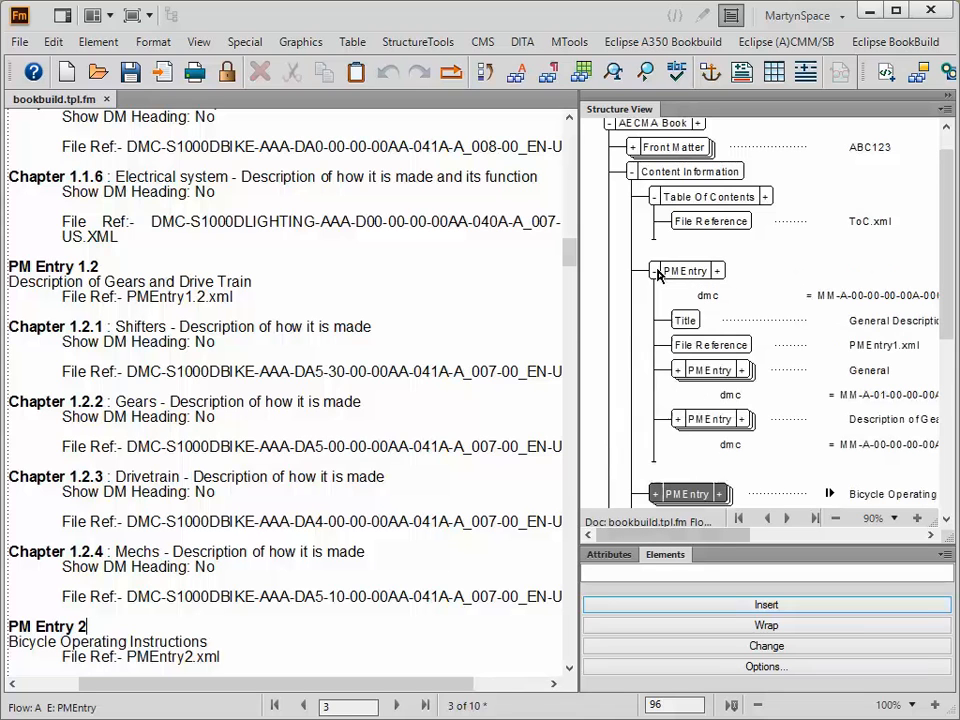
pyautogui.click(676, 370)
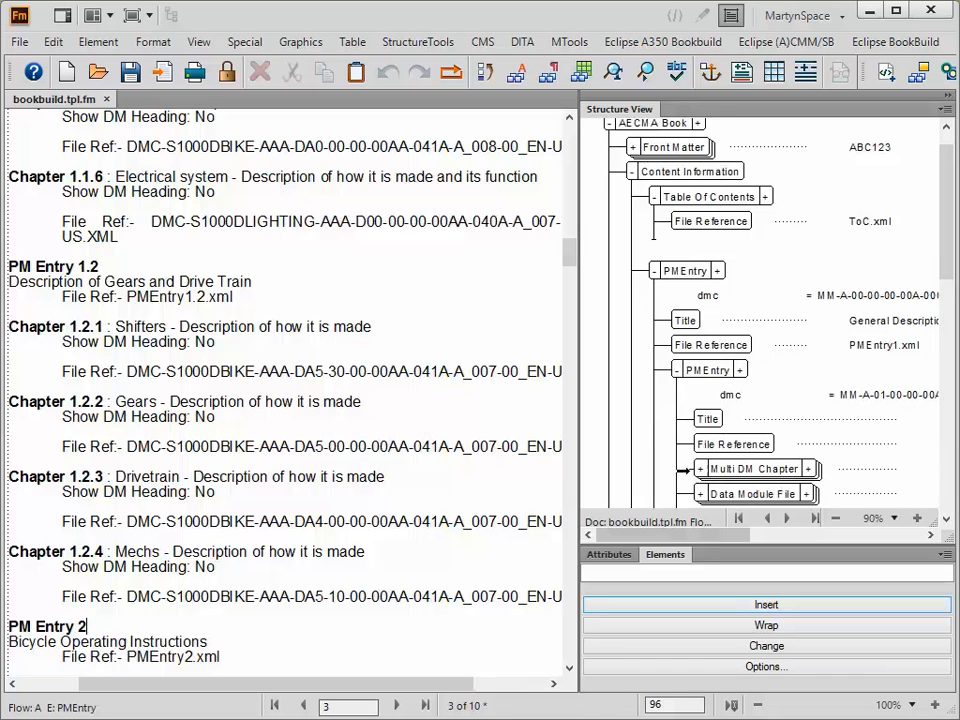
# Locate the Multi DM Chapter and the Headset data module file in PM Entry 1.1, and expand the Headset one.
pyautogui.click(729, 476)
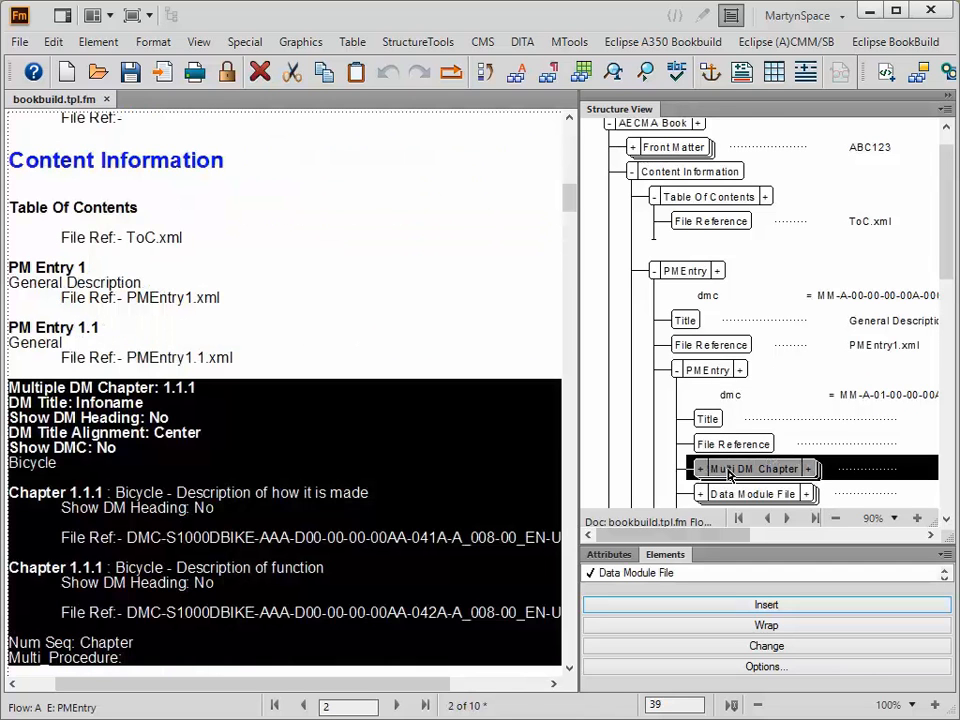
pyautogui.scroll(-3, 729, 476)
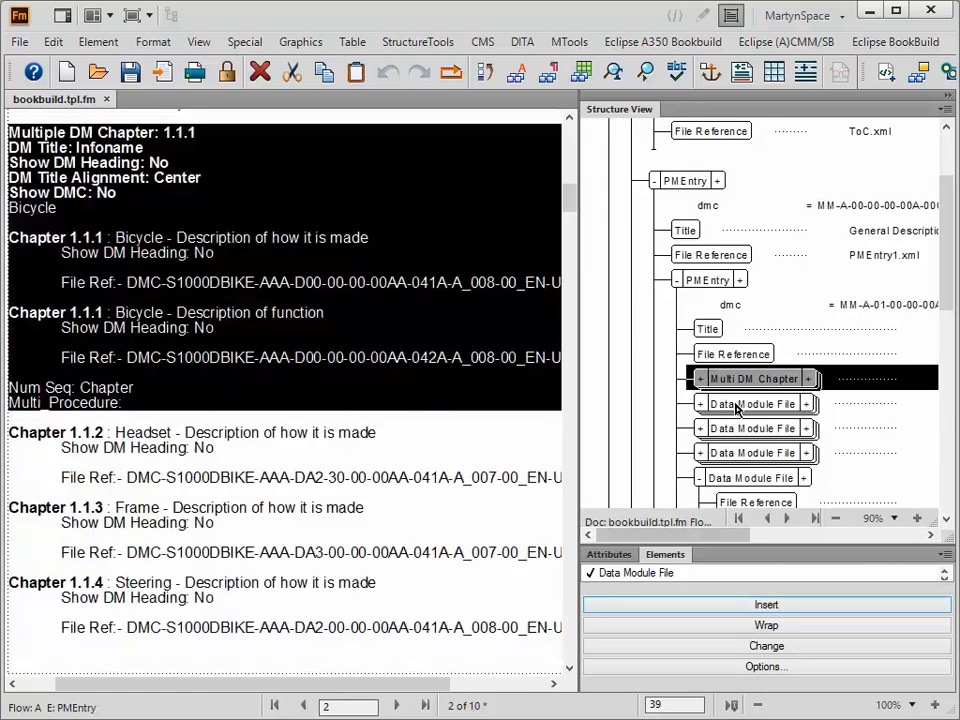
pyautogui.click(736, 404)
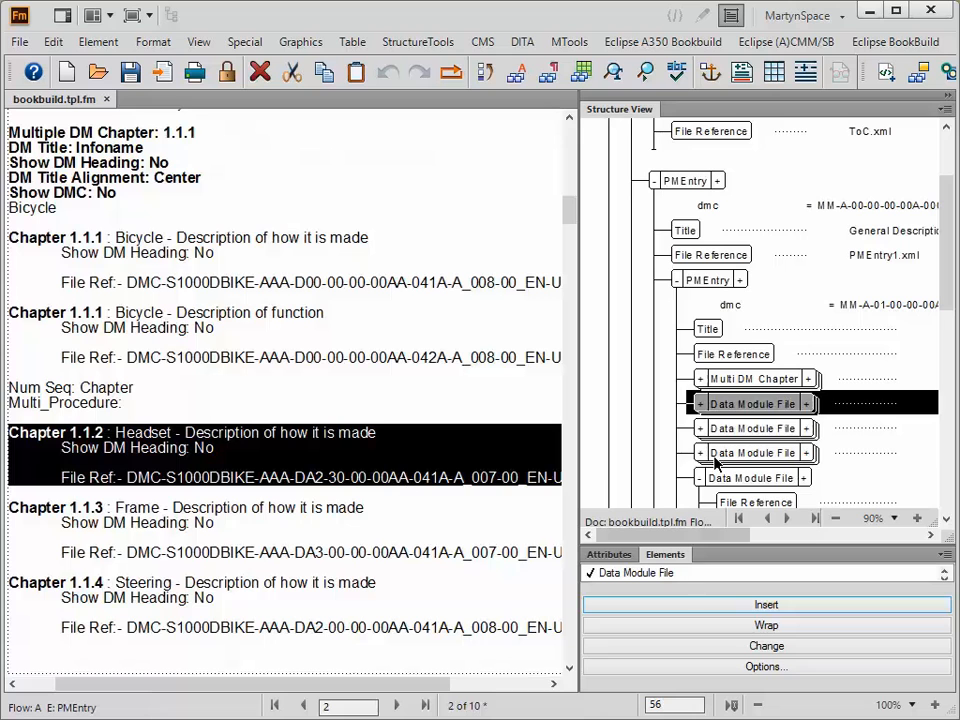
pyautogui.click(699, 403)
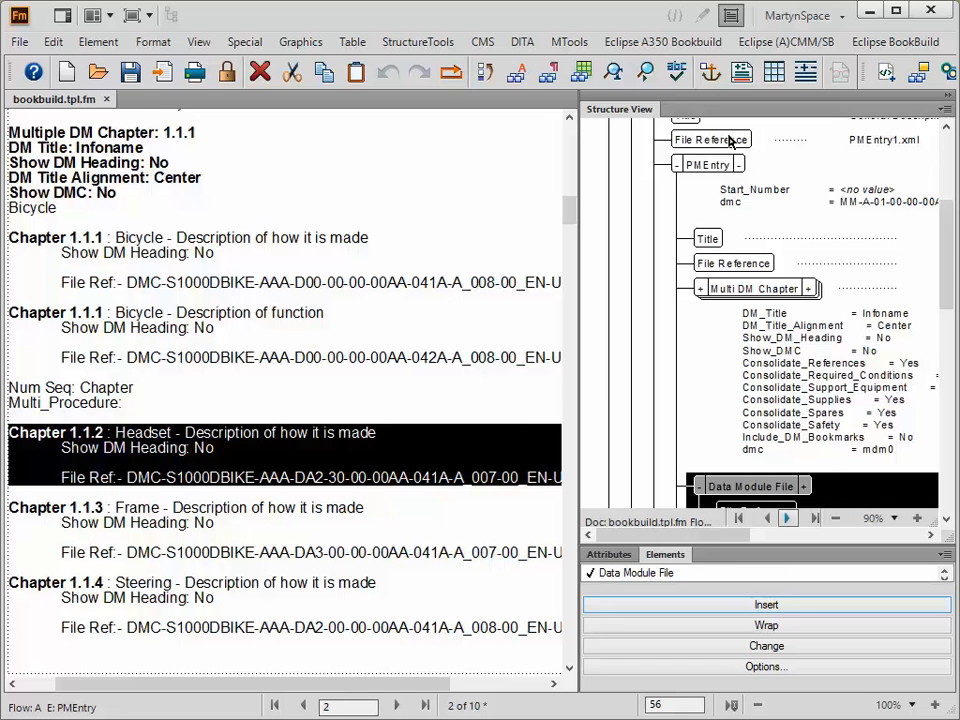
# Examine the attributes of PM Entry 1.1 and of the Multi DM Chapter inside it.
pyautogui.click(705, 165)
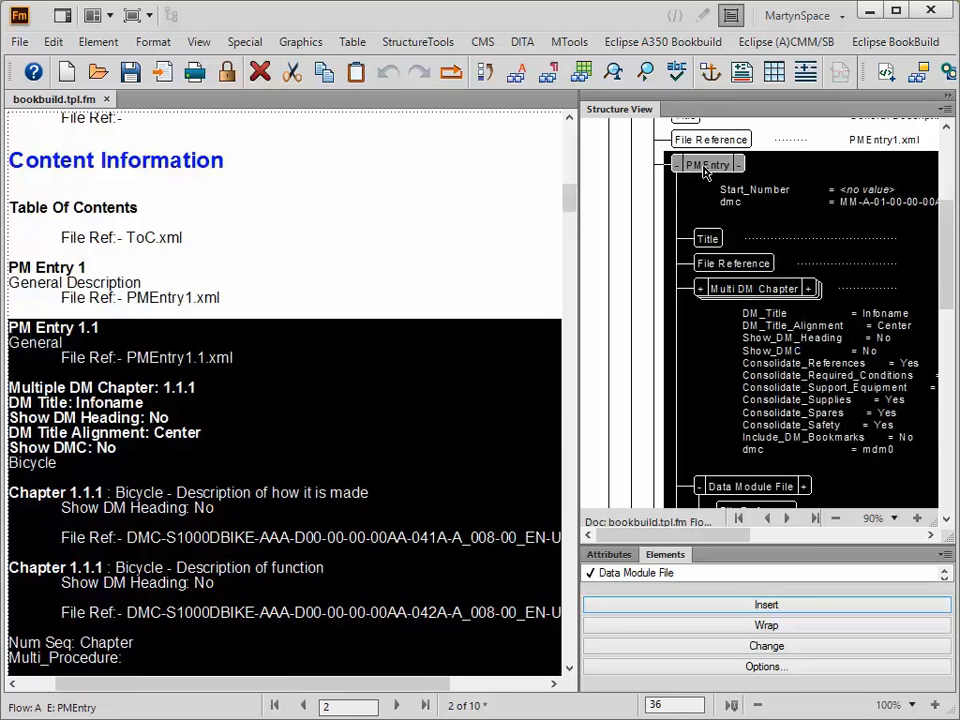
pyautogui.click(793, 192)
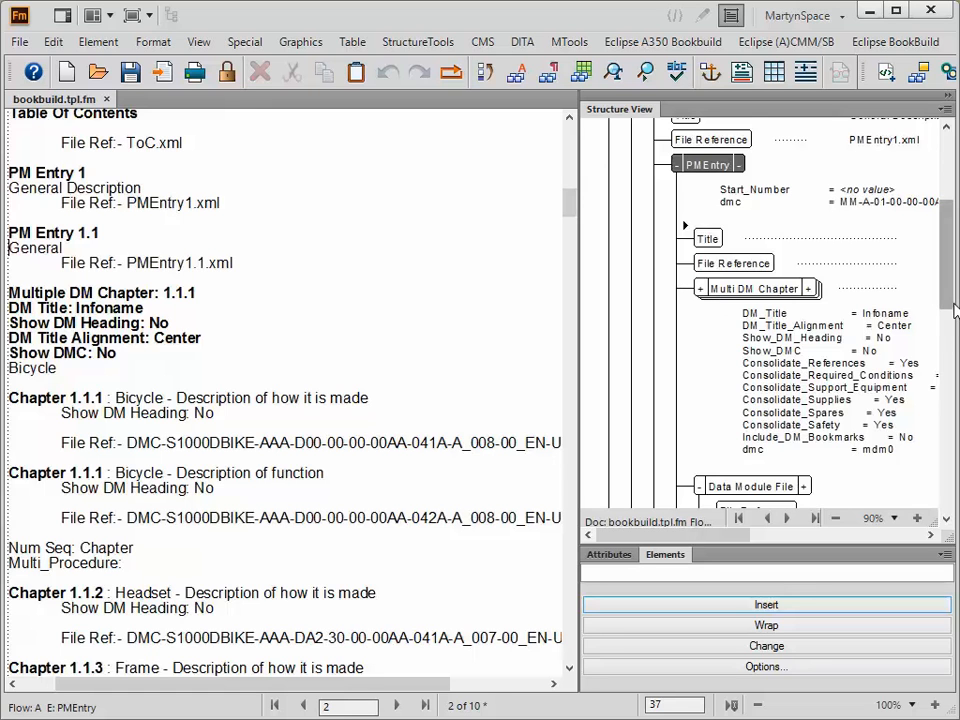
pyautogui.scroll(-1, 948, 326)
pyautogui.scroll(-1, 950, 322)
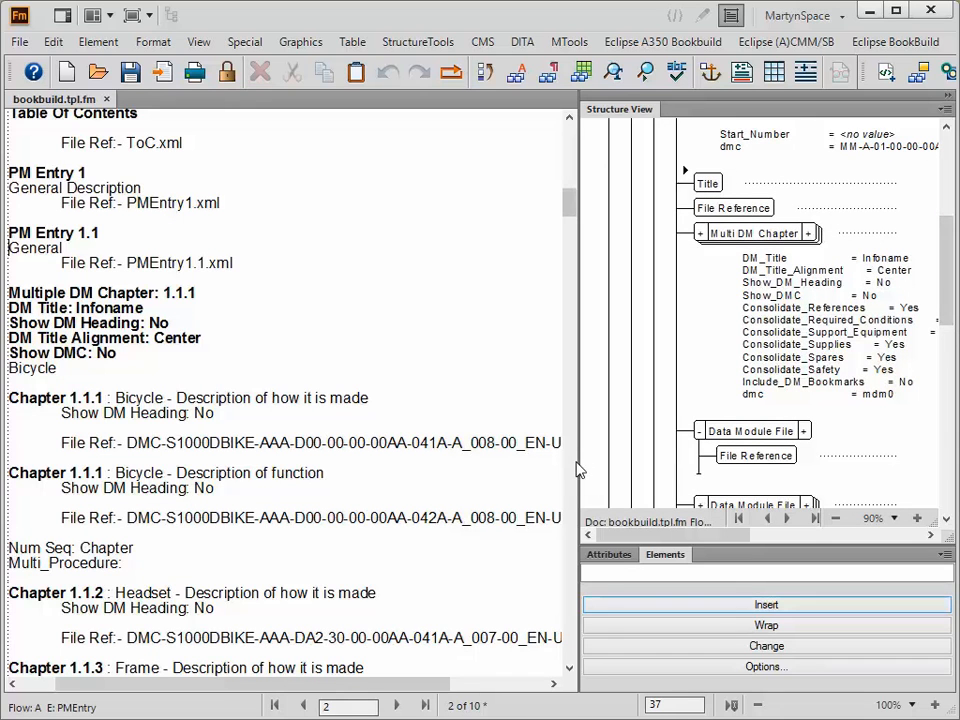
# Enlarge the structure and attribute areas and list the available values of the Bicycle Multi DM Chapter's DM_Title attribute.
pyautogui.moveTo(578, 461); pyautogui.dragTo(416, 465)
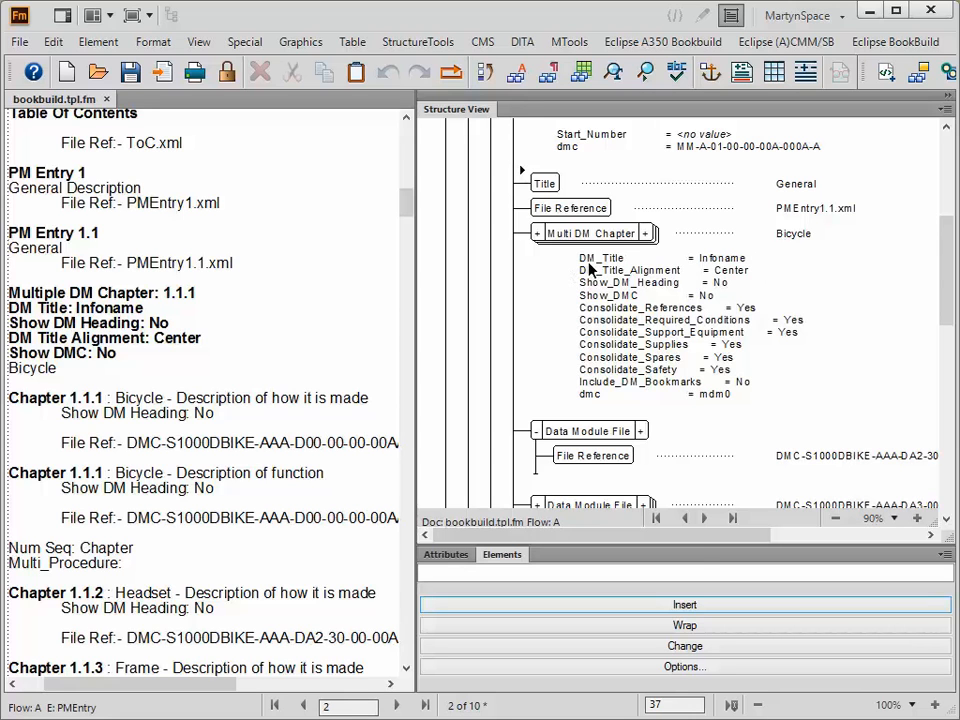
pyautogui.moveTo(693, 545); pyautogui.dragTo(684, 418)
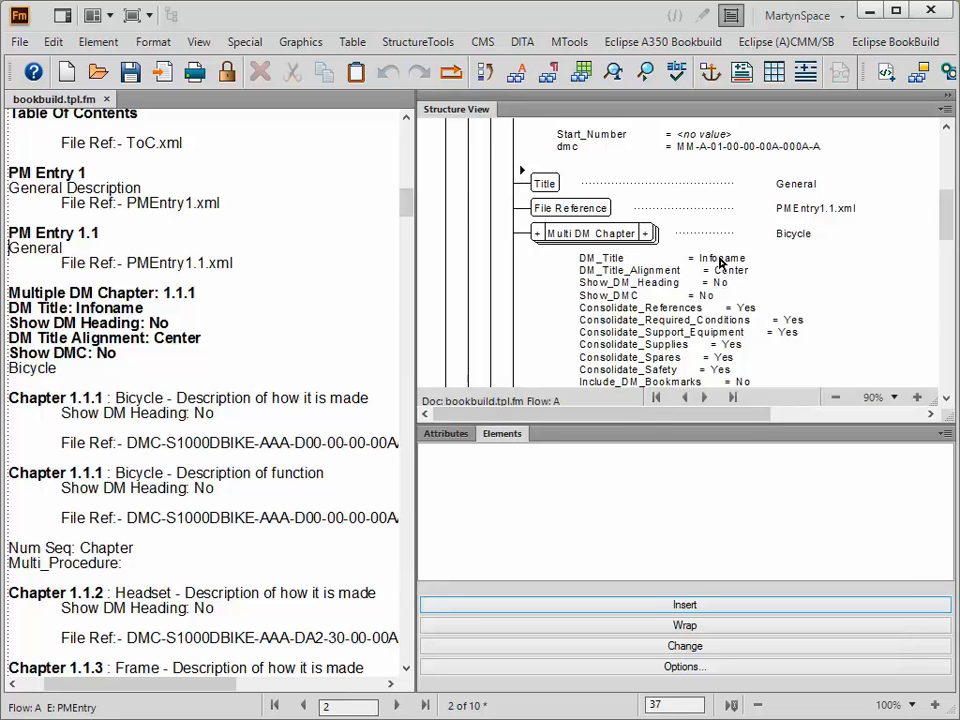
pyautogui.click(595, 233)
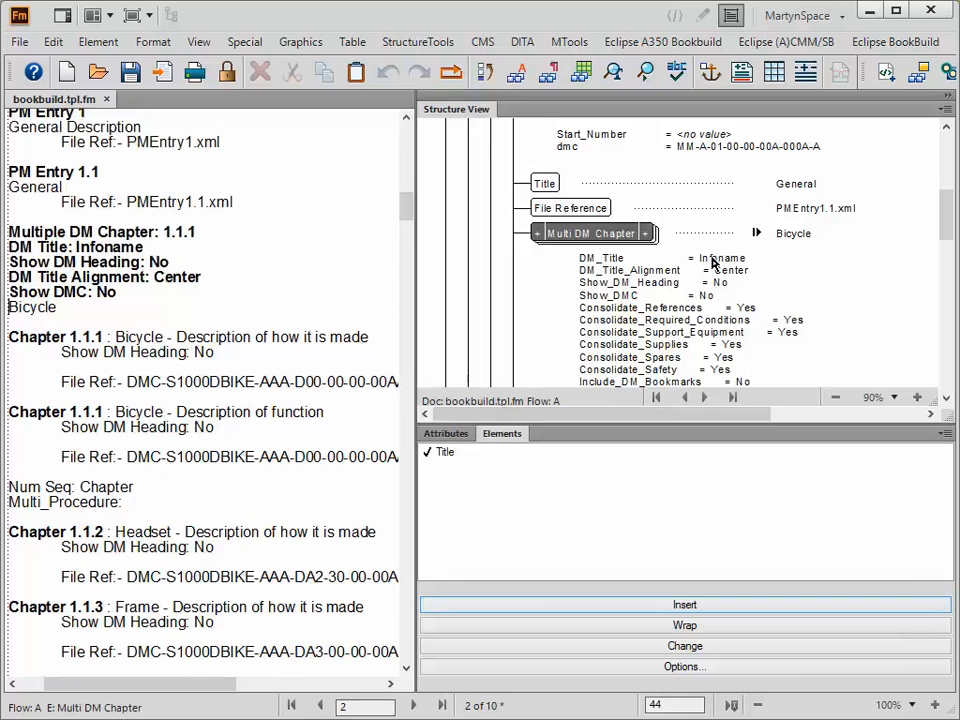
pyautogui.doubleClick(714, 262)
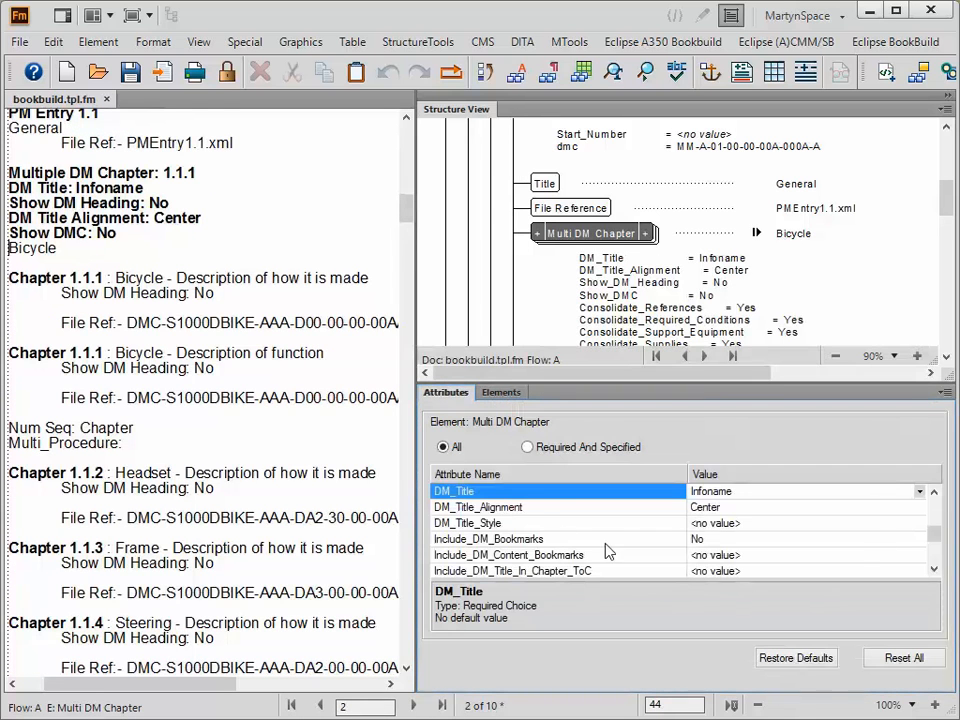
pyautogui.click(919, 493)
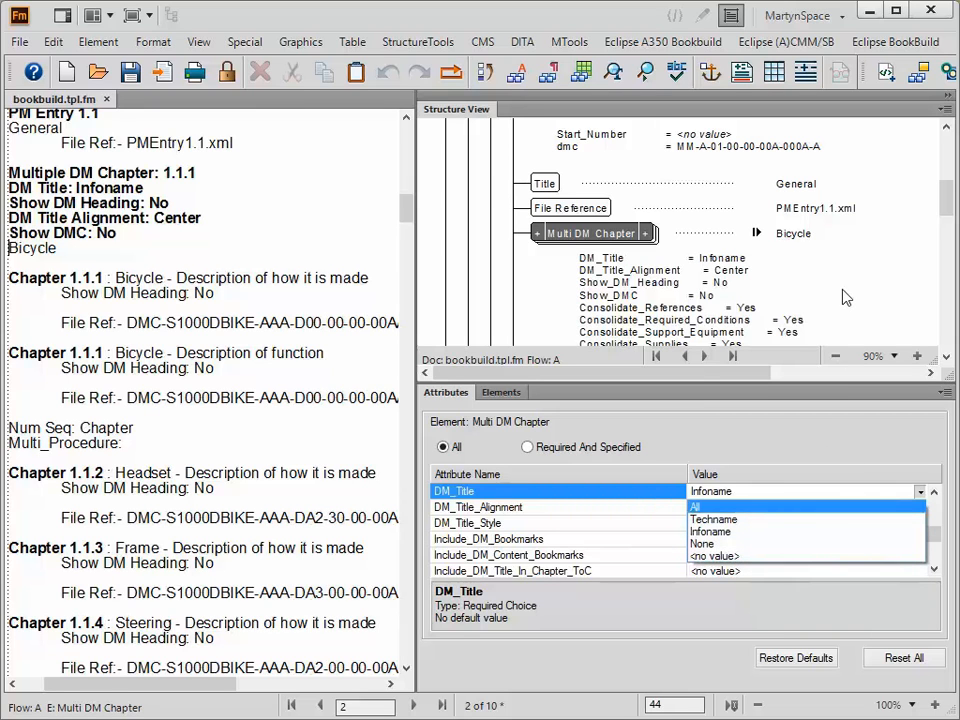
# Show all attributes of the Multi DM Chapter and enlarge the structure area to read the full list.
pyautogui.click(945, 365)
pyautogui.click(945, 358)
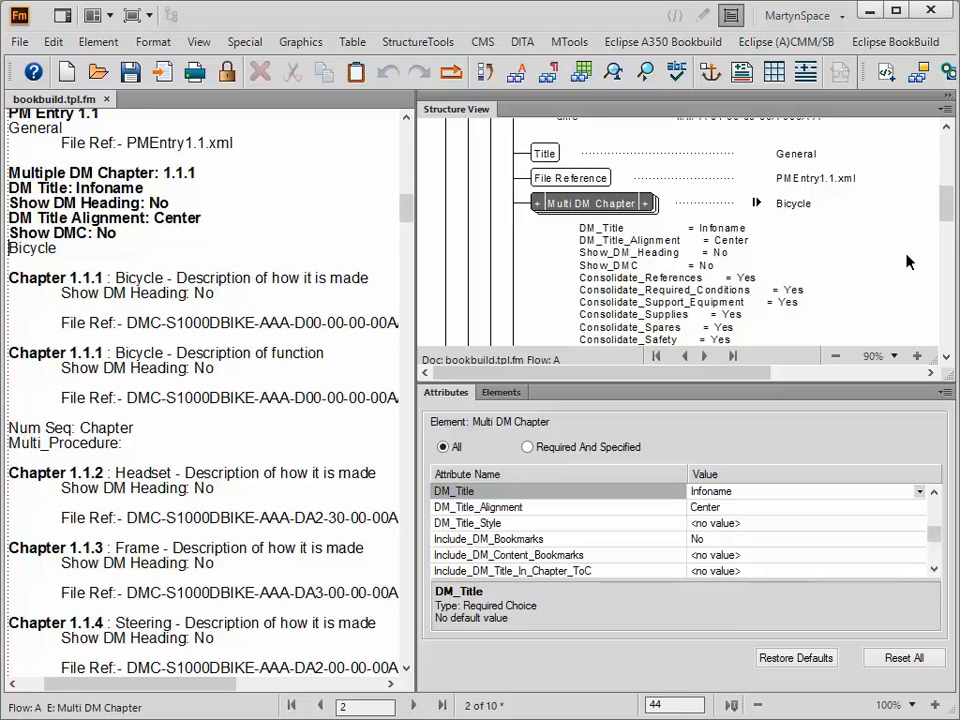
pyautogui.moveTo(945, 207)
pyautogui.mouseDown()
pyautogui.moveTo(948, 250)
pyautogui.moveTo(948, 231)
pyautogui.mouseUp()
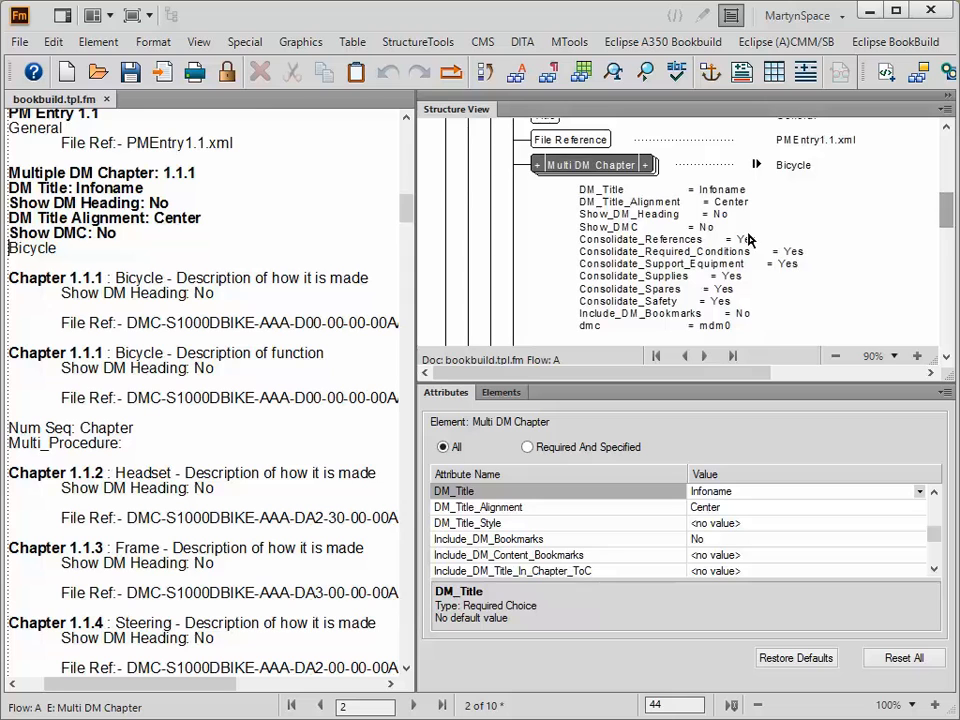
pyautogui.click(647, 172)
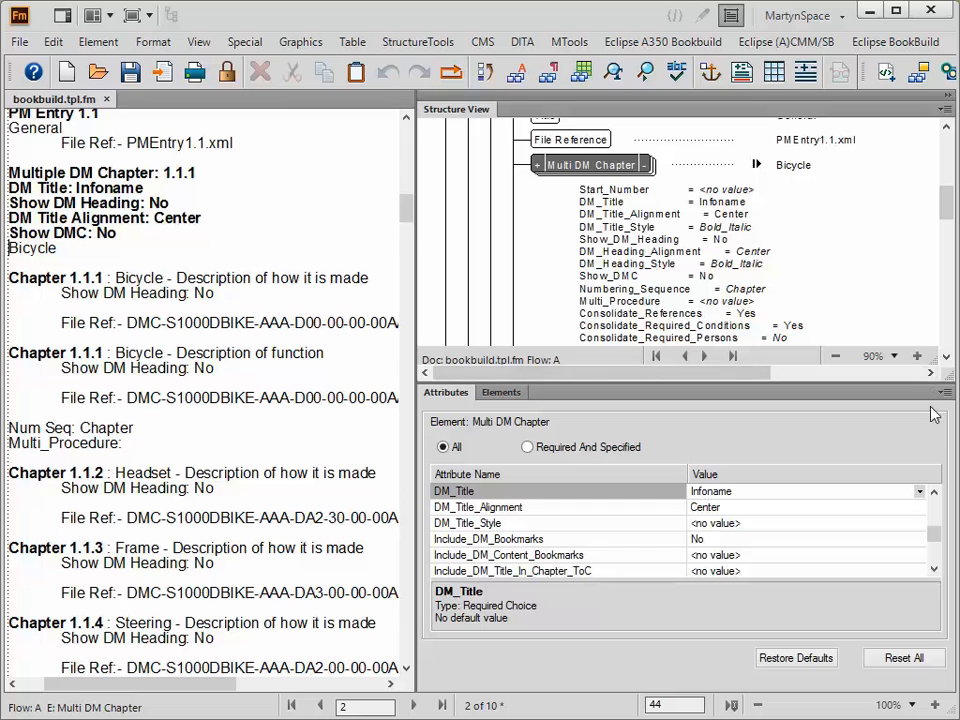
pyautogui.click(509, 398)
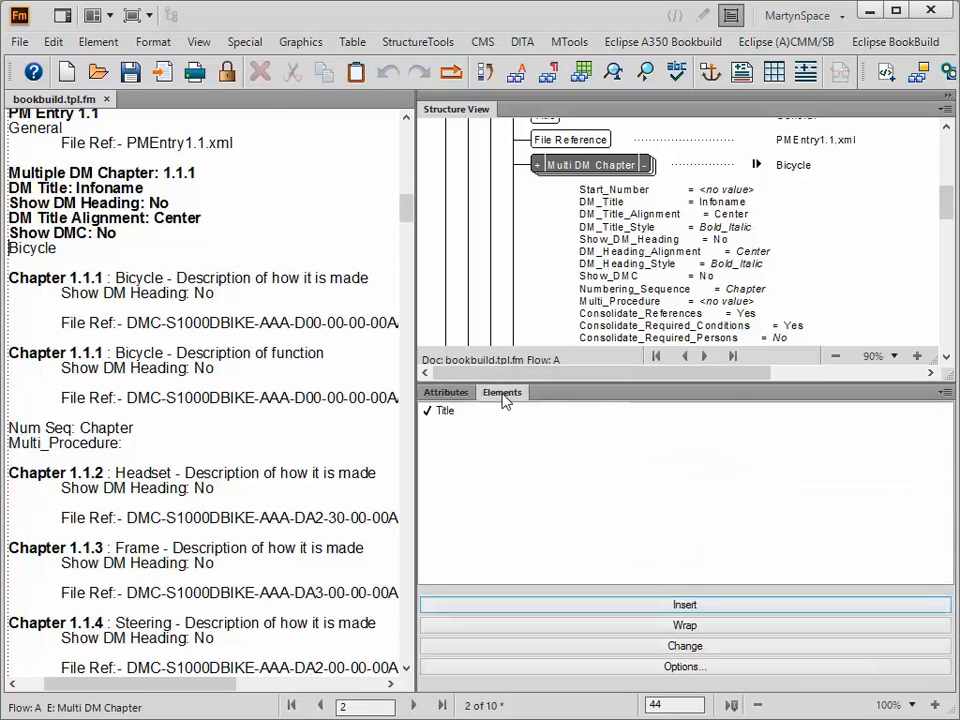
pyautogui.moveTo(726, 385); pyautogui.dragTo(740, 565)
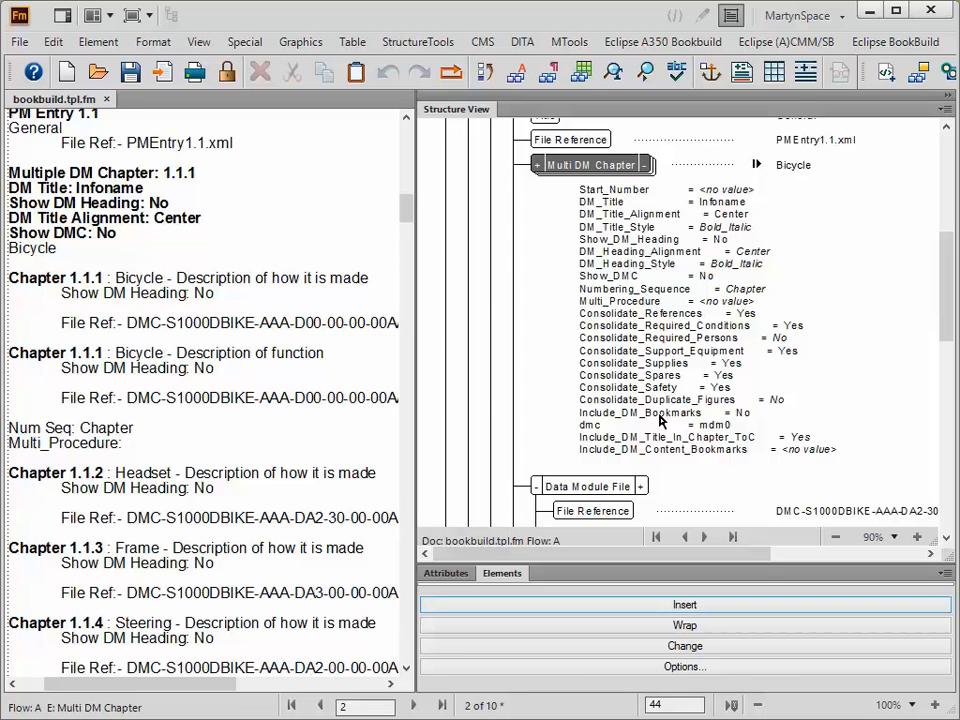
# Show the attributes of the Headset data module file that follows the Multi DM Chapter.
pyautogui.click(946, 538)
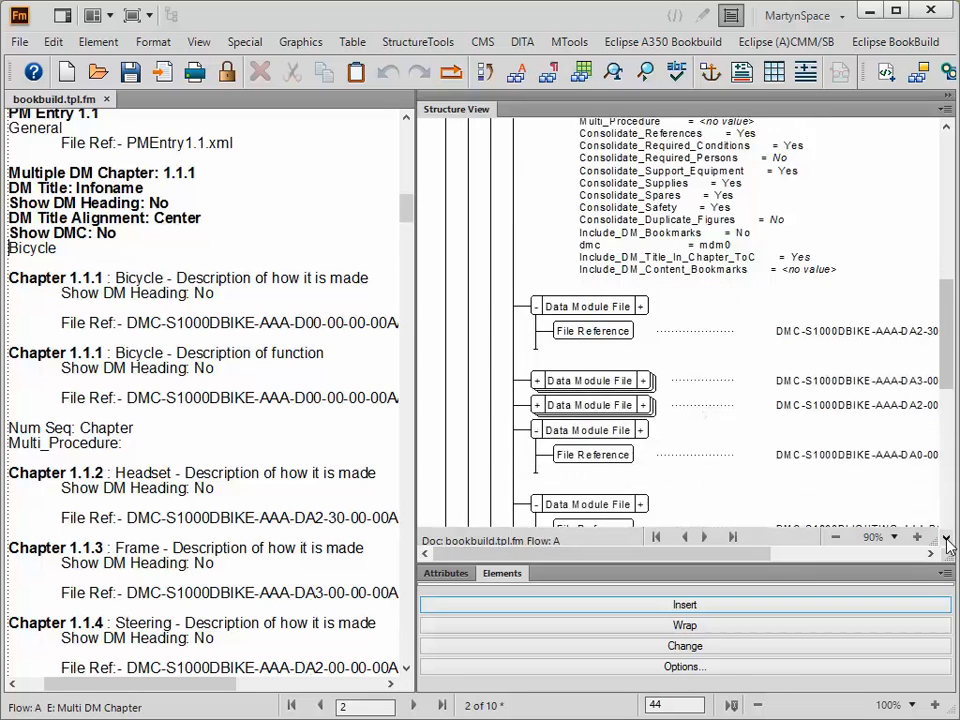
pyautogui.click(947, 540)
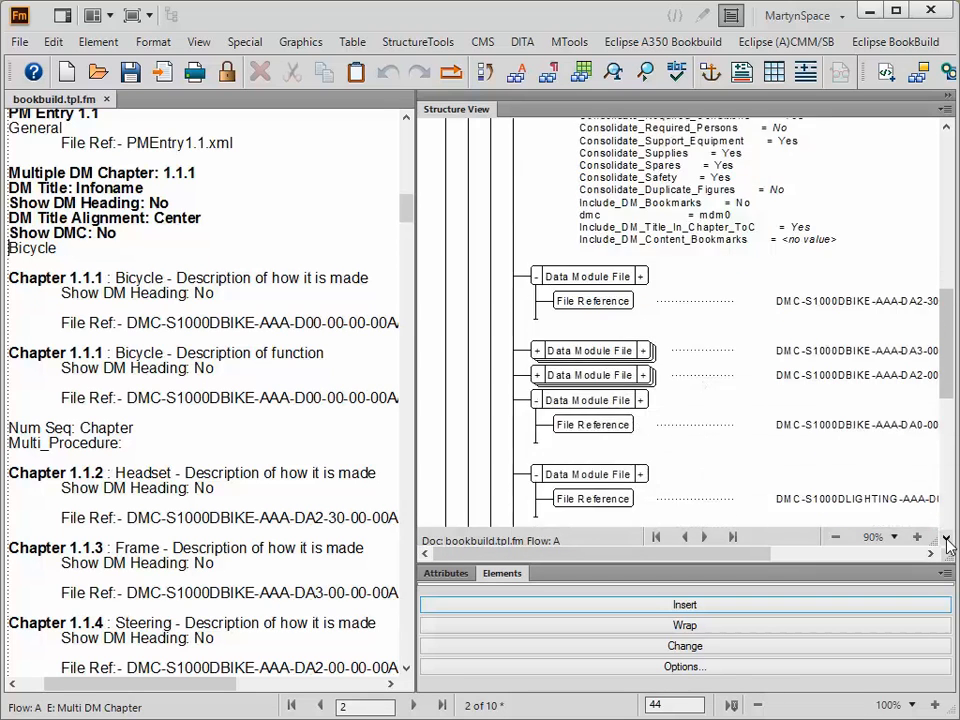
pyautogui.click(640, 279)
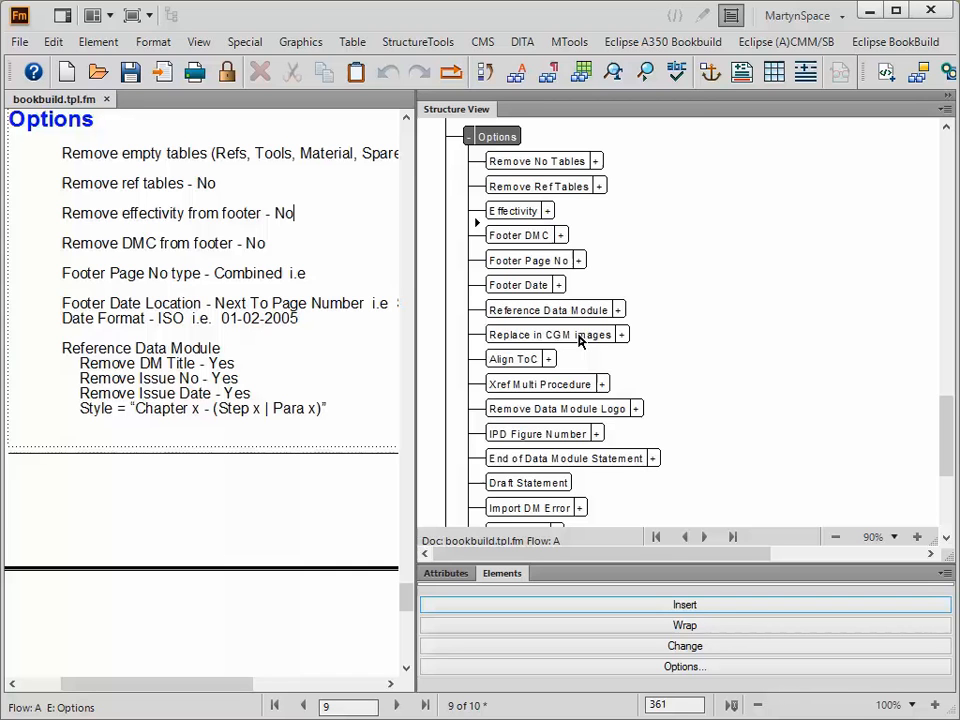
# Review the remaining Options elements in the structure and locate Link Colour in the document.
pyautogui.moveTo(947, 474); pyautogui.dragTo(947, 497)
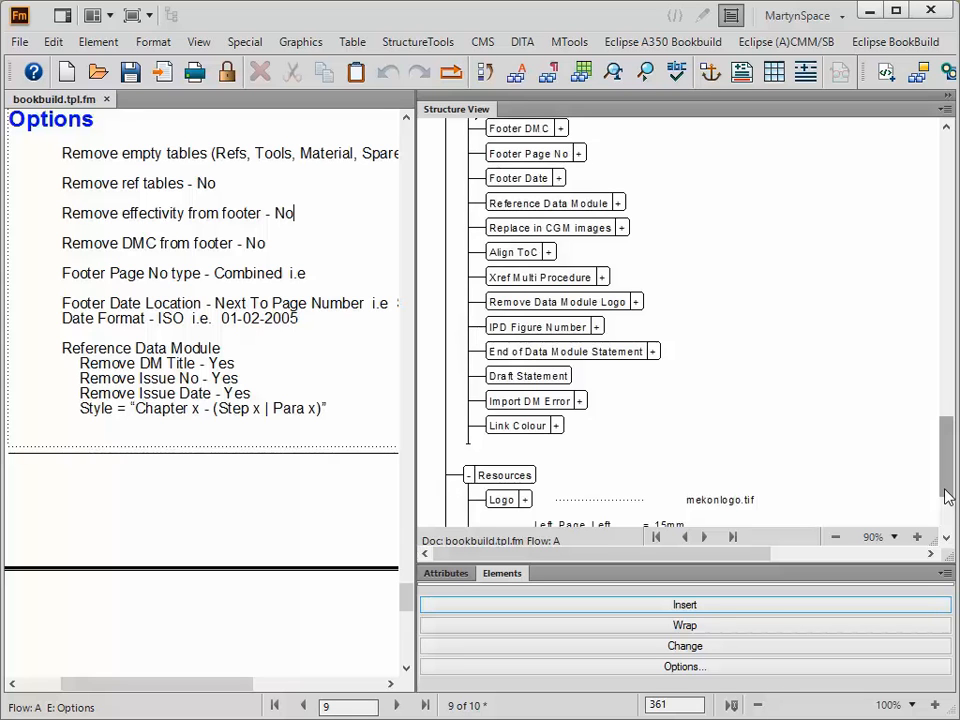
pyautogui.click(511, 428)
pyautogui.click(233, 430)
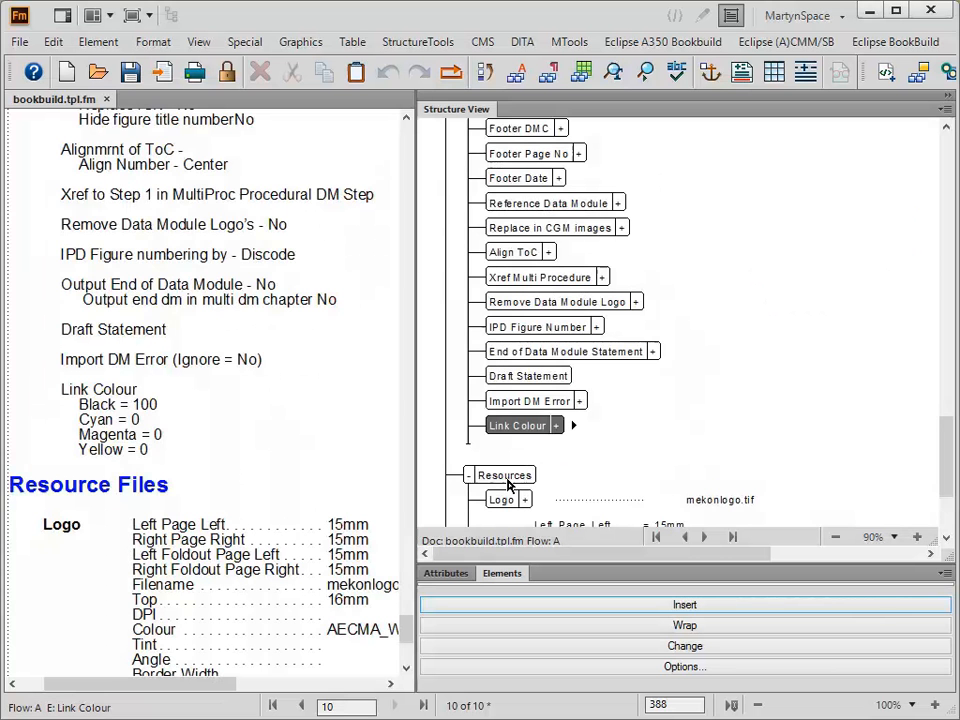
# Examine the Resources section and its Logo element with the mekonlogo.tif file name and attributes.
pyautogui.click(504, 476)
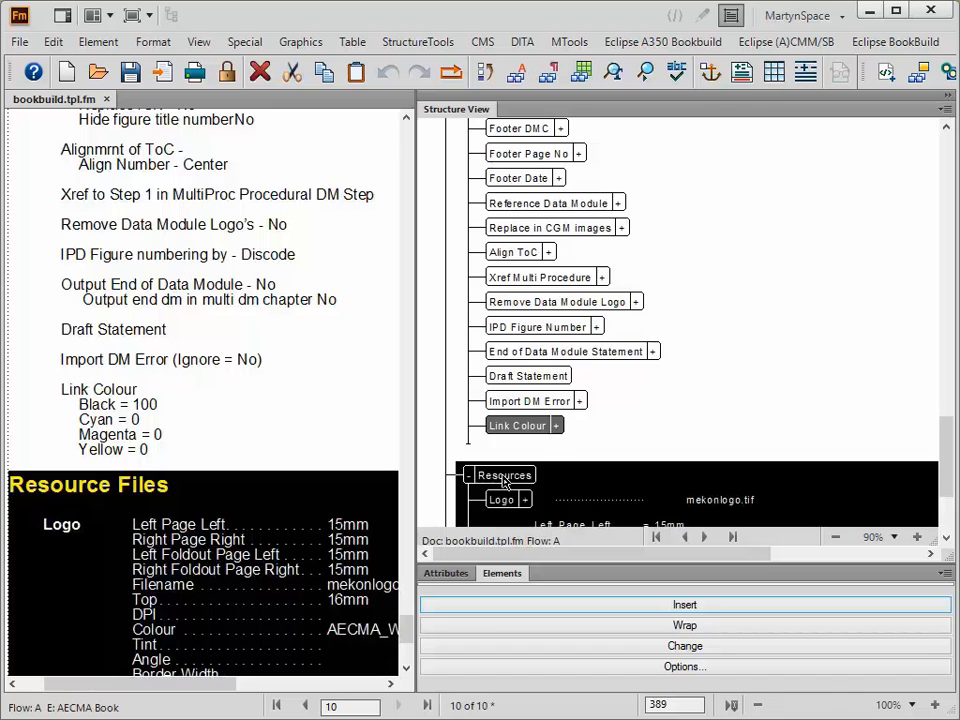
pyautogui.click(945, 538)
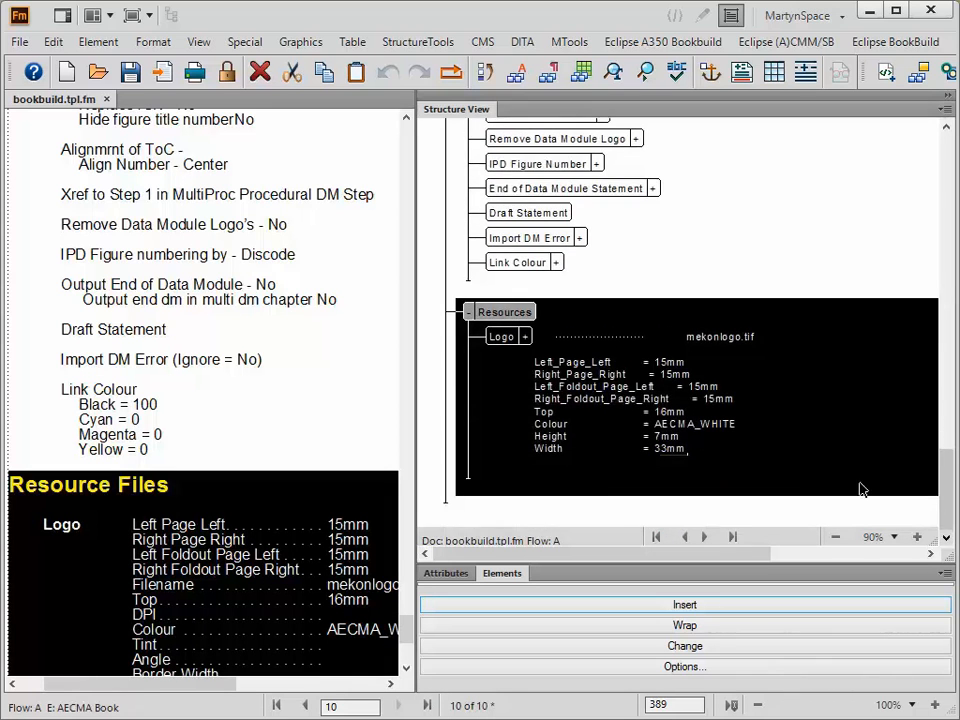
pyautogui.click(715, 467)
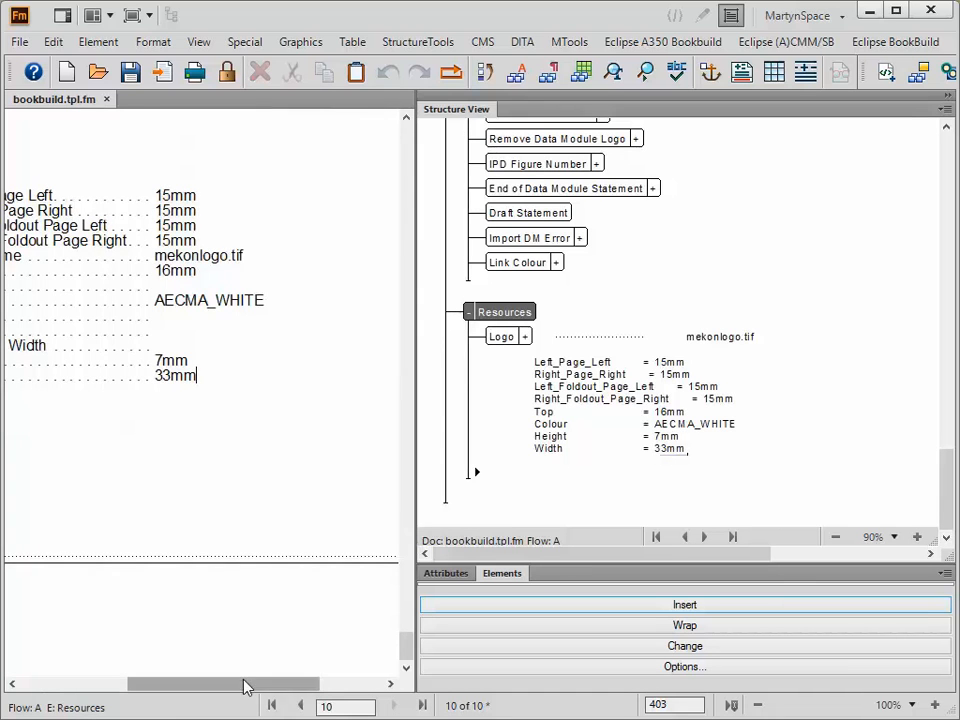
pyautogui.moveTo(242, 683); pyautogui.dragTo(64, 683)
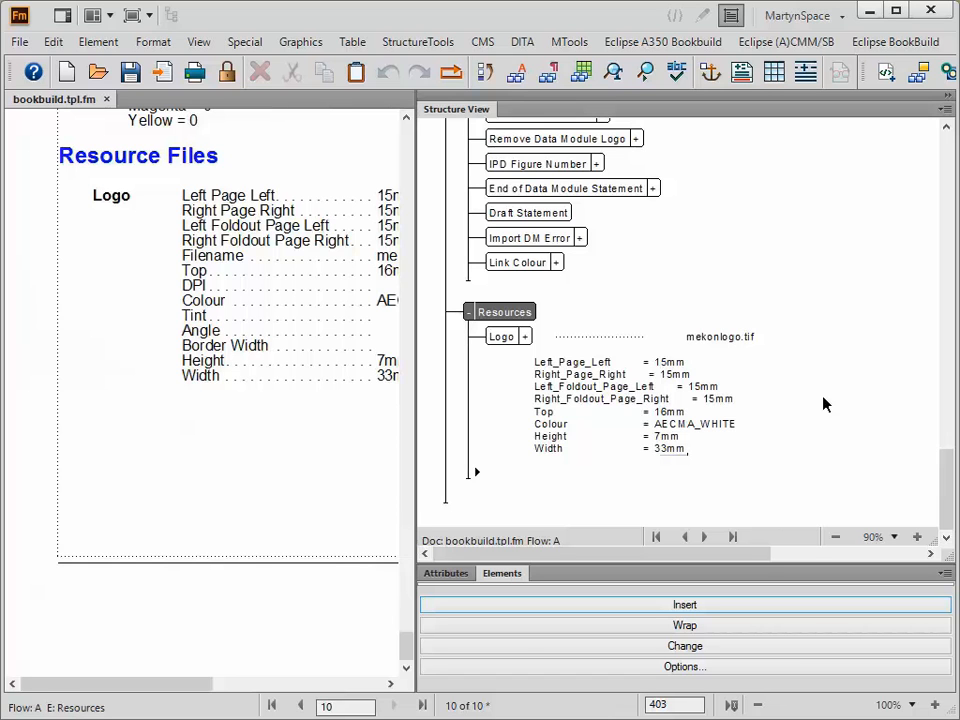
pyautogui.click(497, 338)
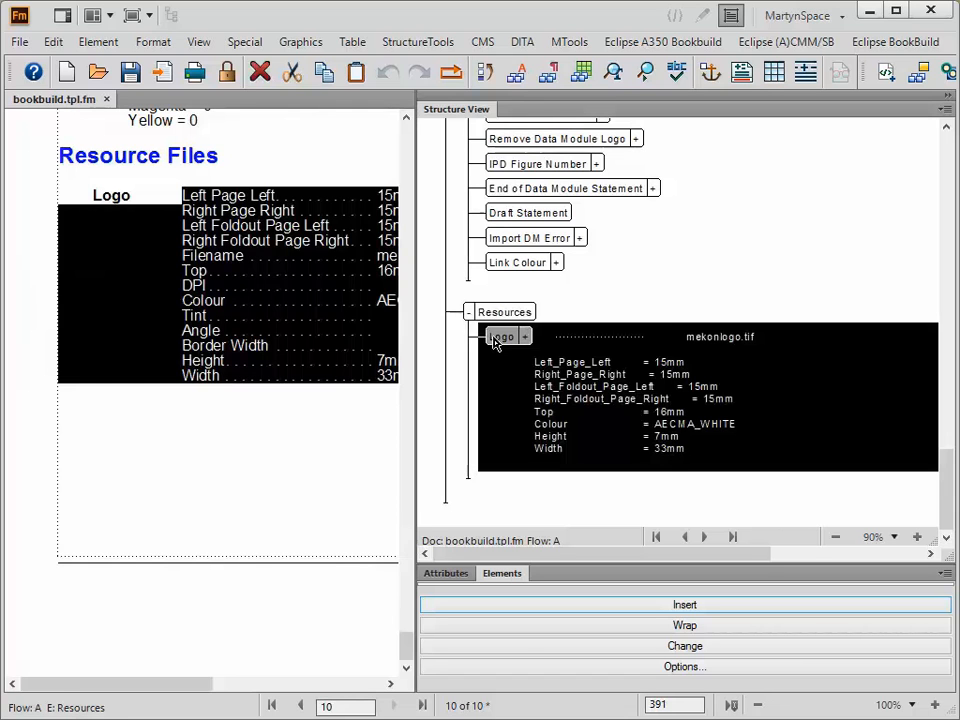
pyautogui.click(765, 339)
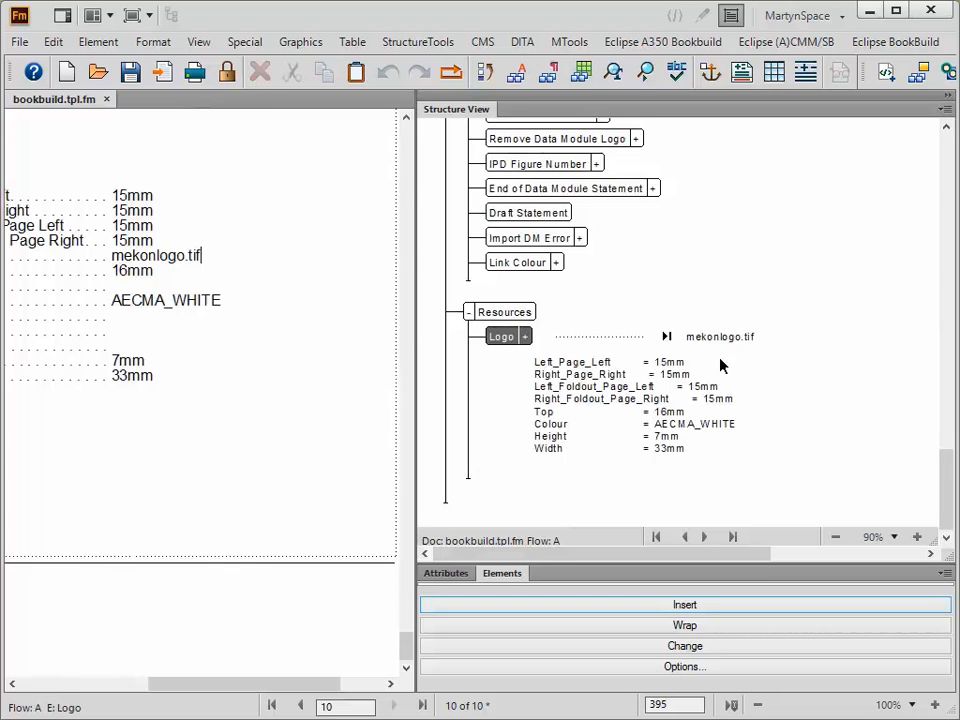